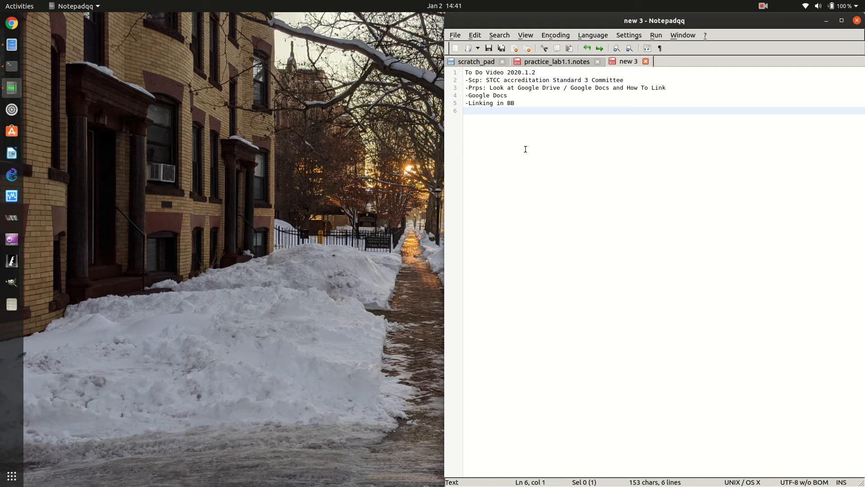
# Minimize the Notepadqq to-do notes window so the desktop shows.
pyautogui.click(508, 97)
pyautogui.click(826, 21)
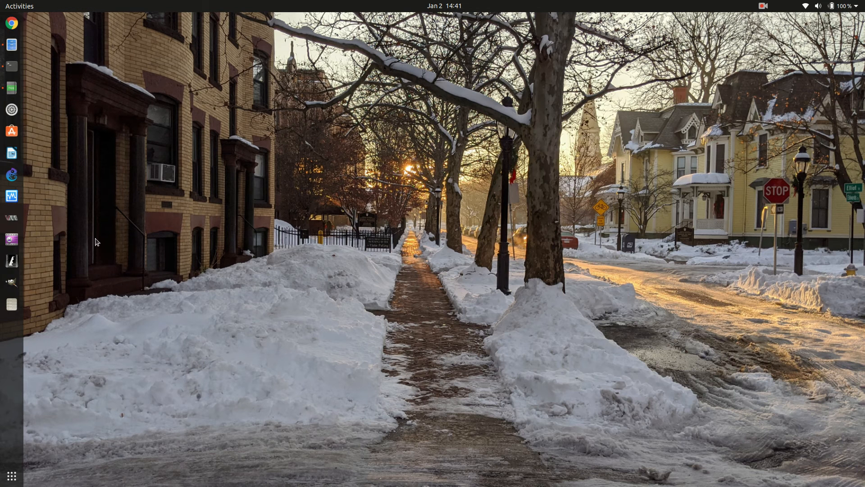
pyautogui.rightClick(10, 27)
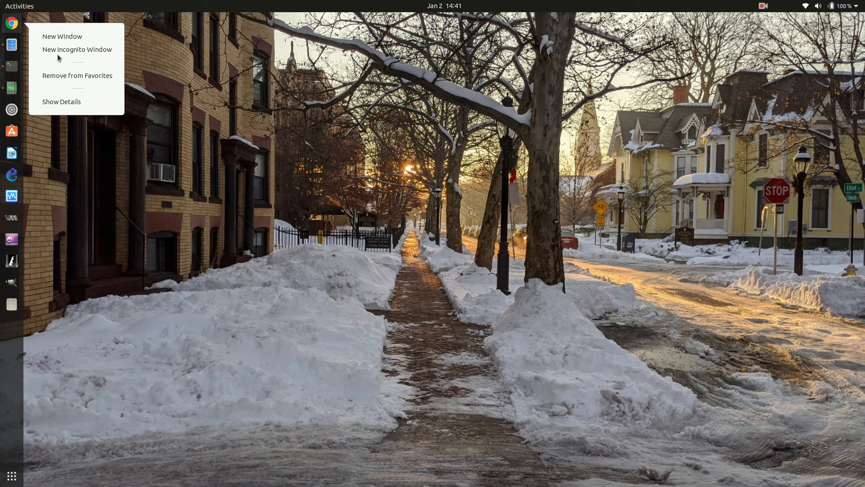
pyautogui.click(82, 192)
pyautogui.rightClick(20, 20)
pyautogui.click(66, 50)
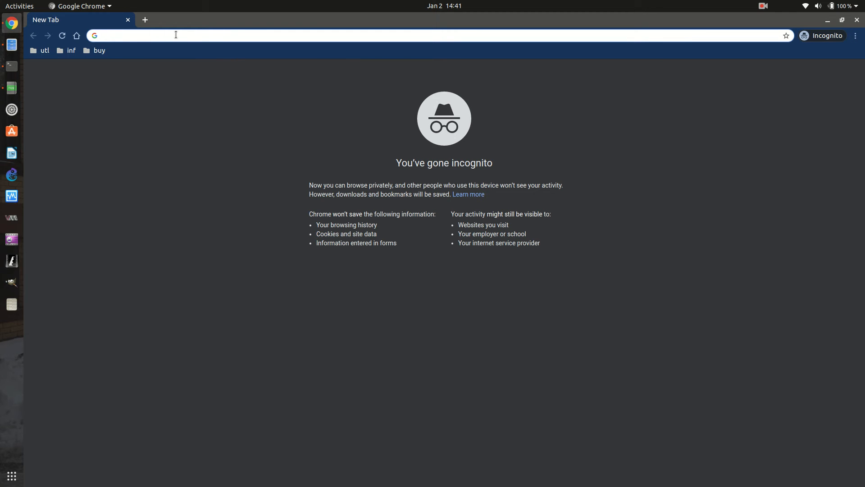
pyautogui.write('www.')
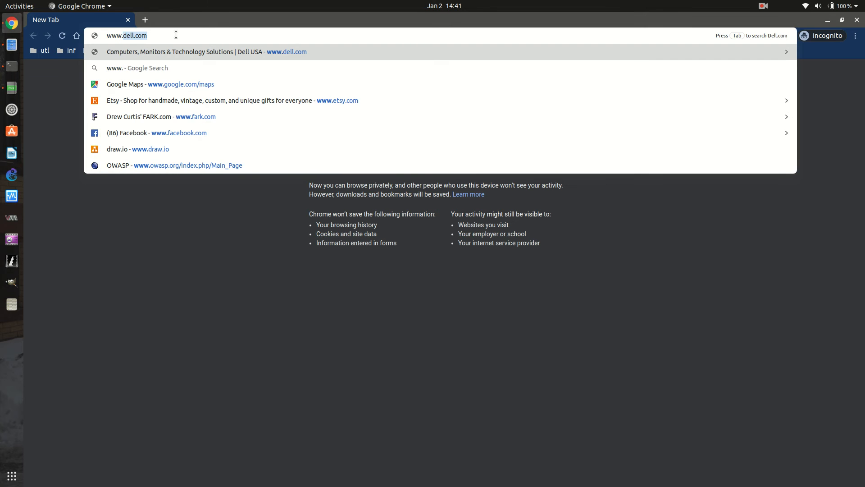
pyautogui.write('google.com/')
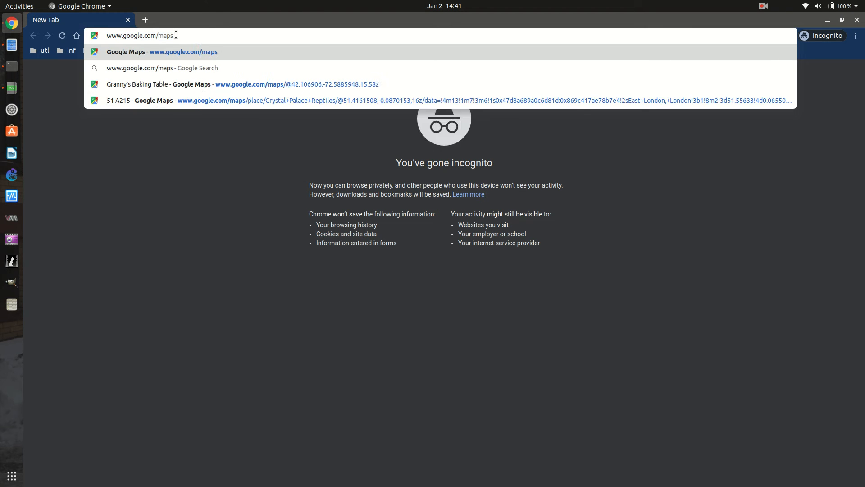
pyautogui.write('drive')
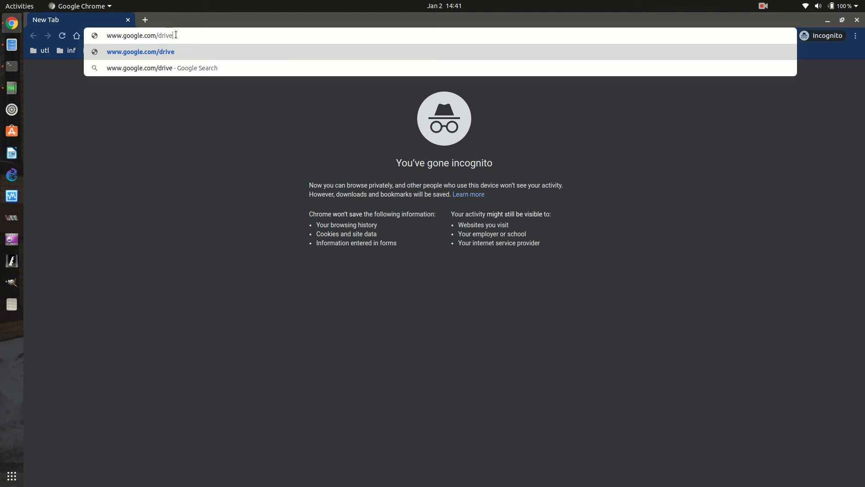
pyautogui.press('Return')
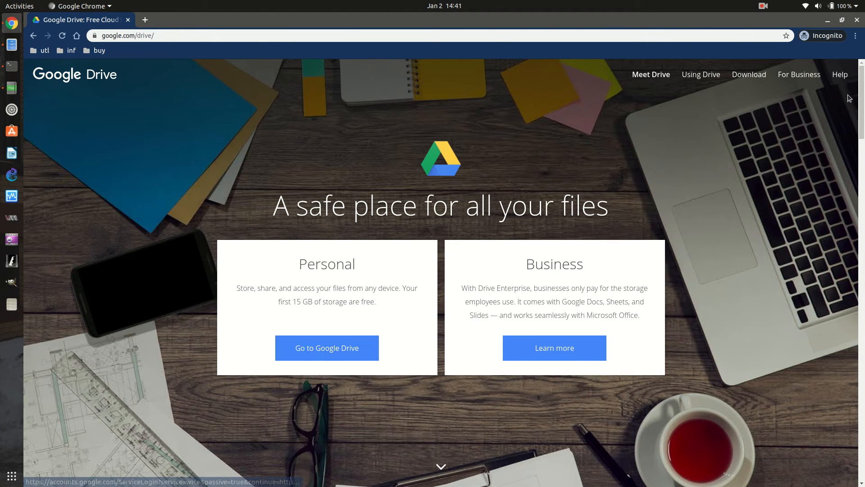
# Continue to the Google Drive sign-in and submit the school account's email address.
pyautogui.click(329, 350)
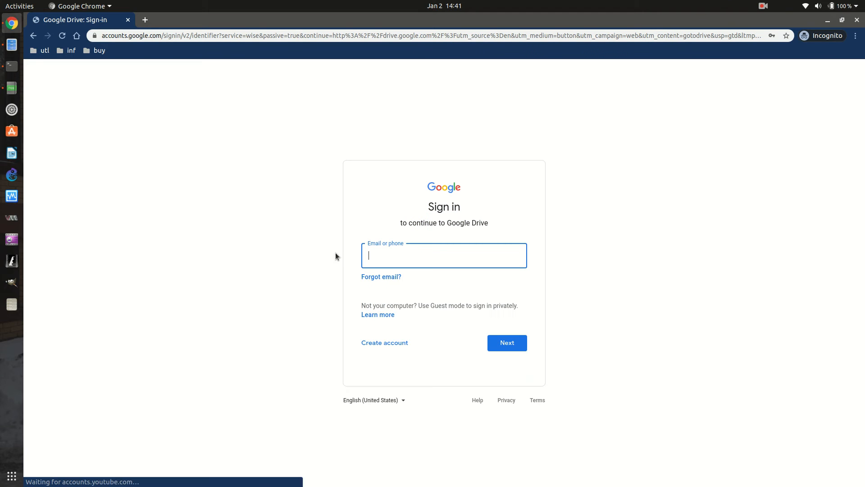
pyautogui.click(387, 257)
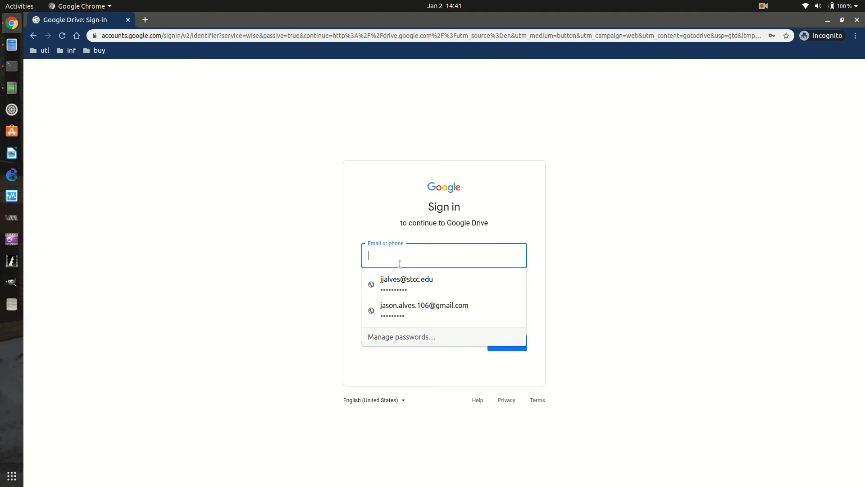
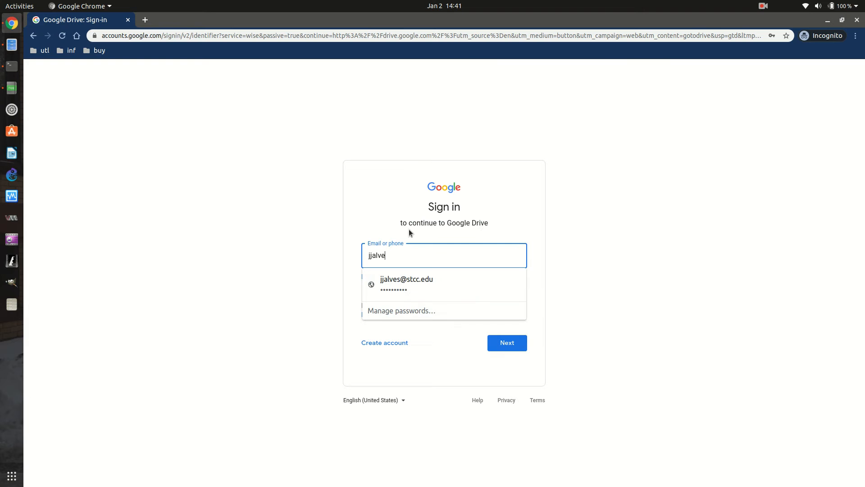
pyautogui.click(429, 323)
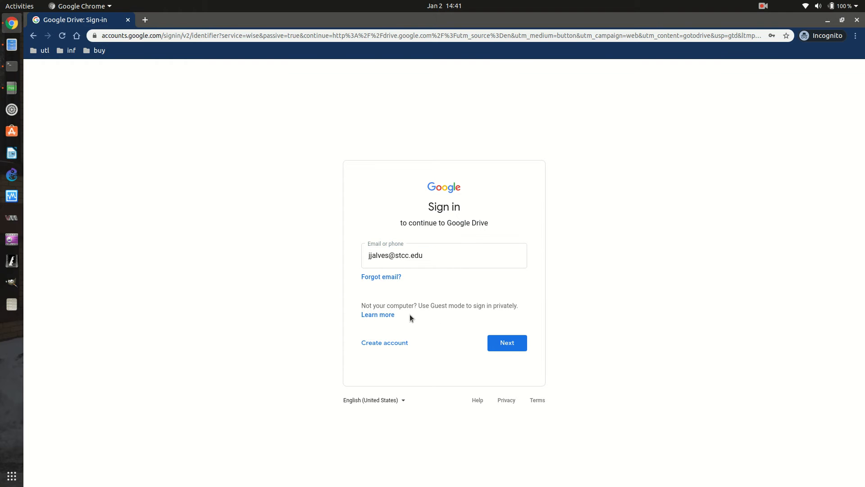
pyautogui.click(492, 338)
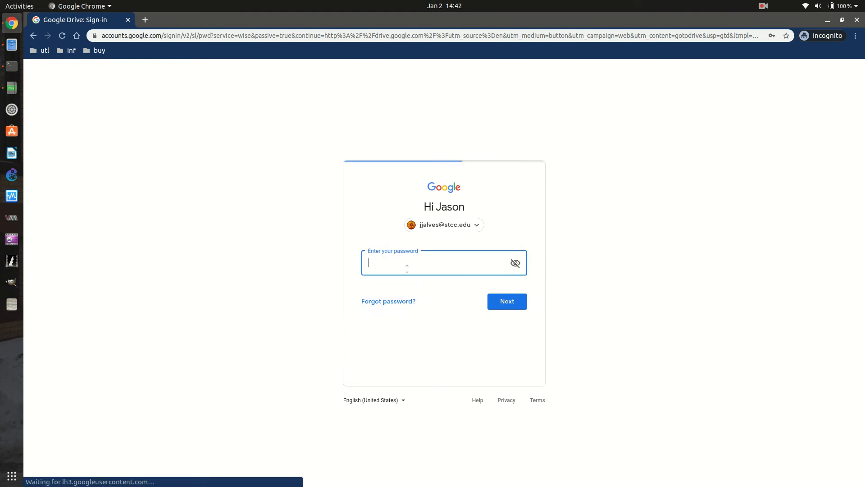
# Sign in with the saved password and confirm the account recovery details.
pyautogui.click(406, 269)
pyautogui.click(417, 289)
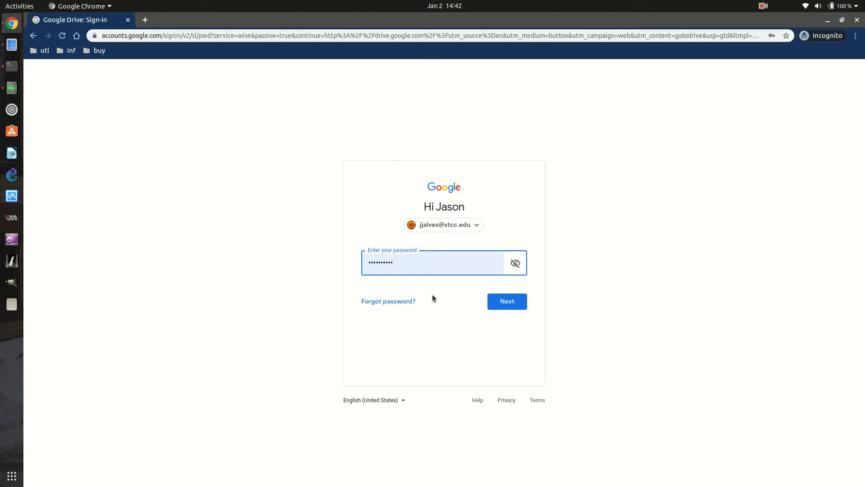
pyautogui.click(502, 306)
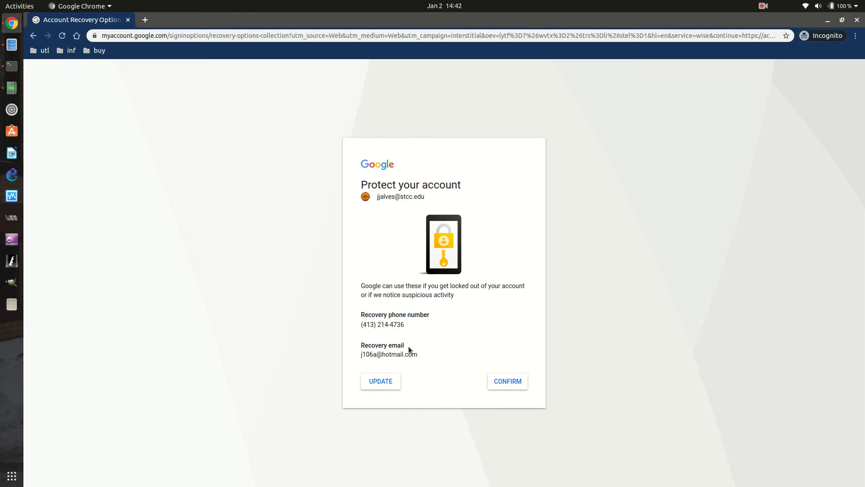
pyautogui.click(500, 384)
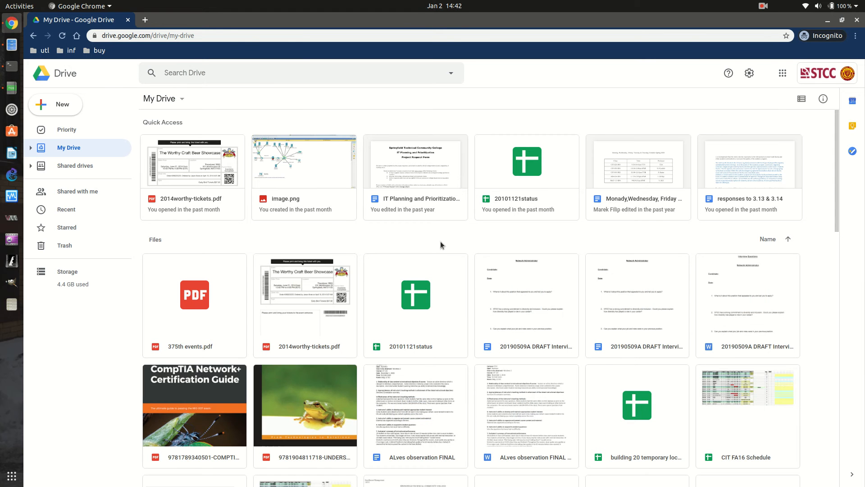
pyautogui.scroll(-5, 431, 280)
pyautogui.scroll(5, 430, 282)
pyautogui.scroll(-8, 688, 232)
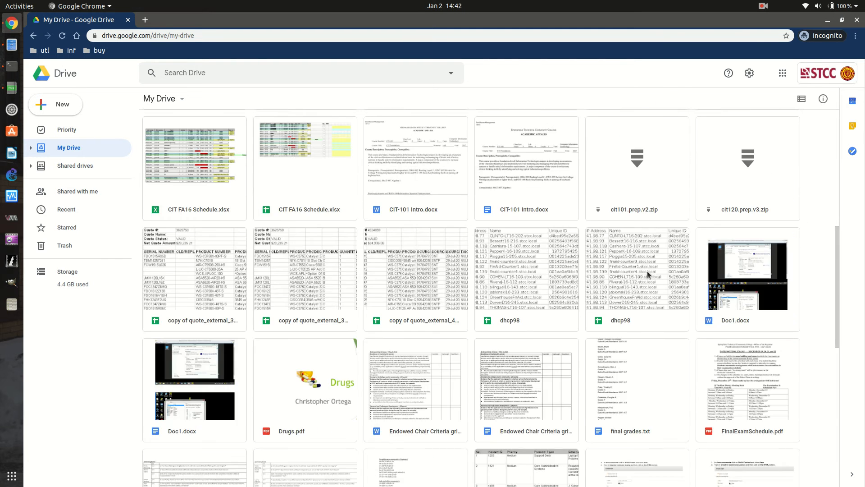
pyautogui.scroll(3, 637, 277)
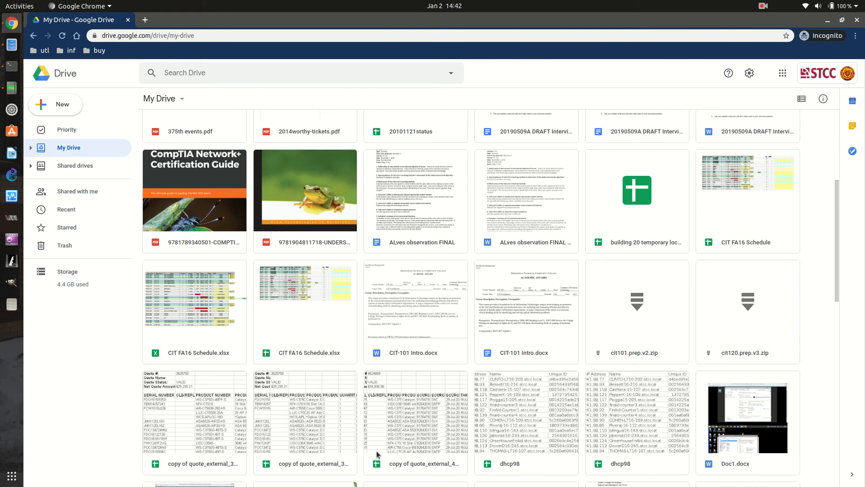
pyautogui.scroll(-8, 489, 381)
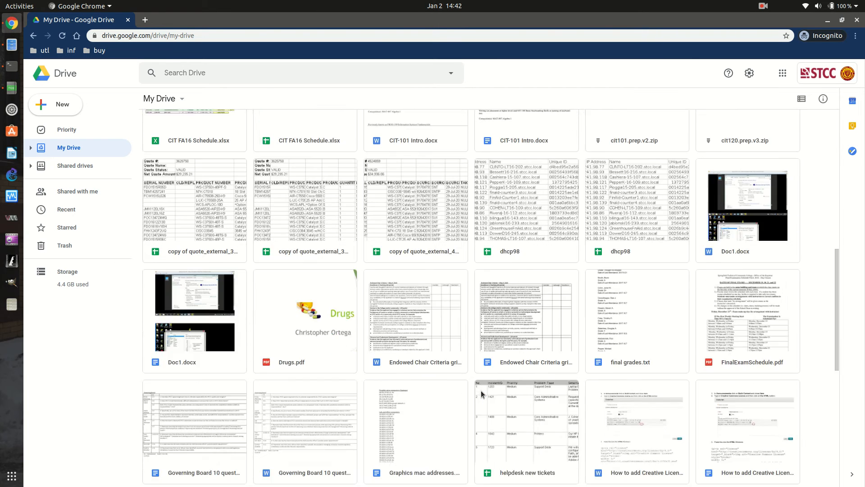
pyautogui.scroll(1, 481, 390)
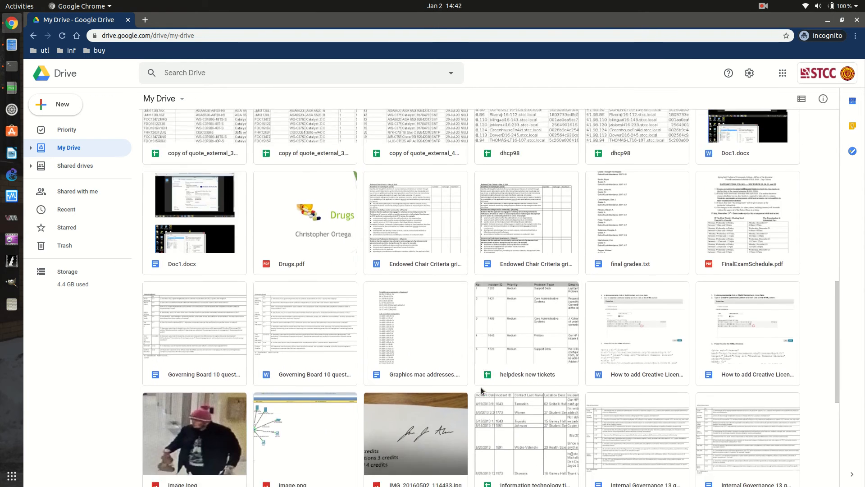
pyautogui.scroll(2, 480, 390)
pyautogui.scroll(-2, 467, 391)
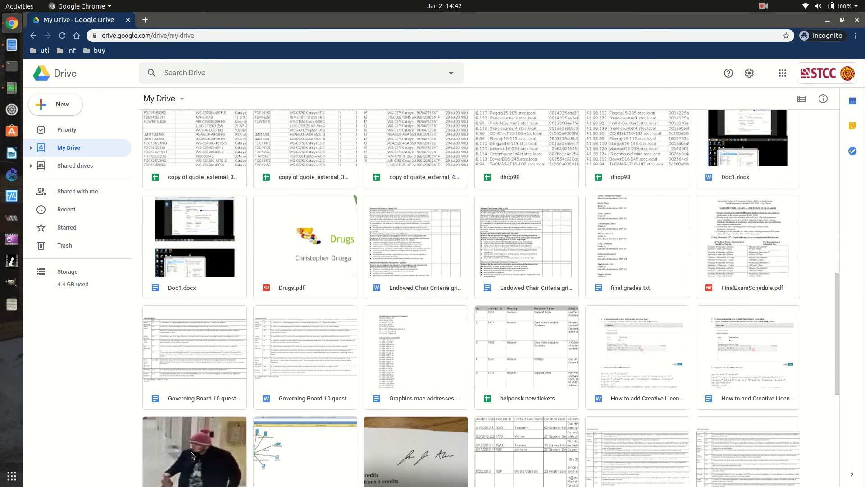
pyautogui.scroll(-3, 192, 455)
pyautogui.scroll(12, 212, 333)
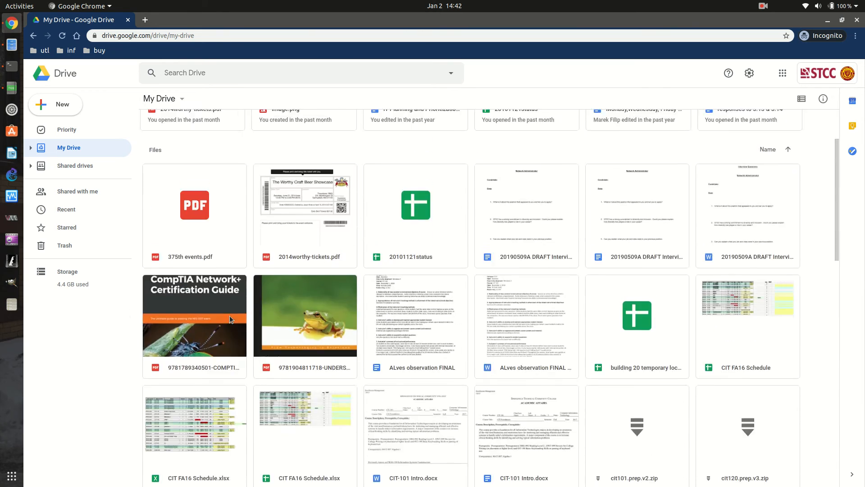
pyautogui.scroll(4, 244, 311)
pyautogui.scroll(-1, 294, 298)
pyautogui.scroll(1, 315, 328)
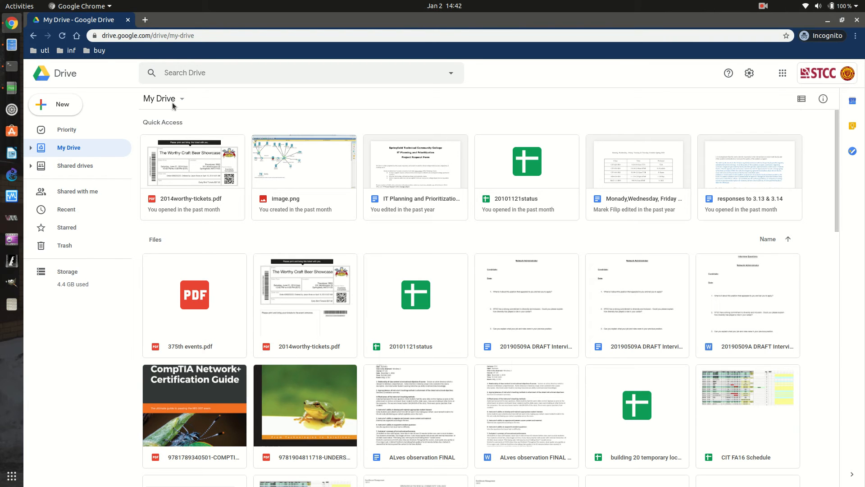
pyautogui.rightClick(196, 167)
pyautogui.click(334, 104)
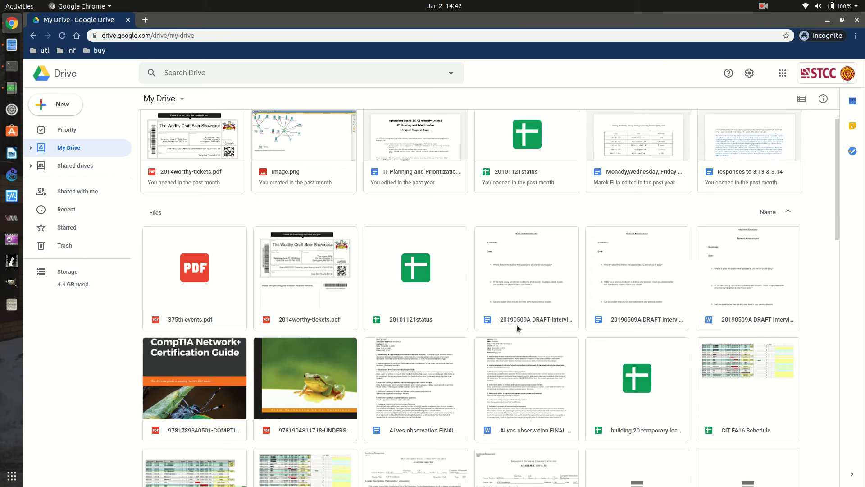
pyautogui.scroll(-6, 516, 324)
pyautogui.scroll(3, 514, 325)
pyautogui.scroll(3, 513, 323)
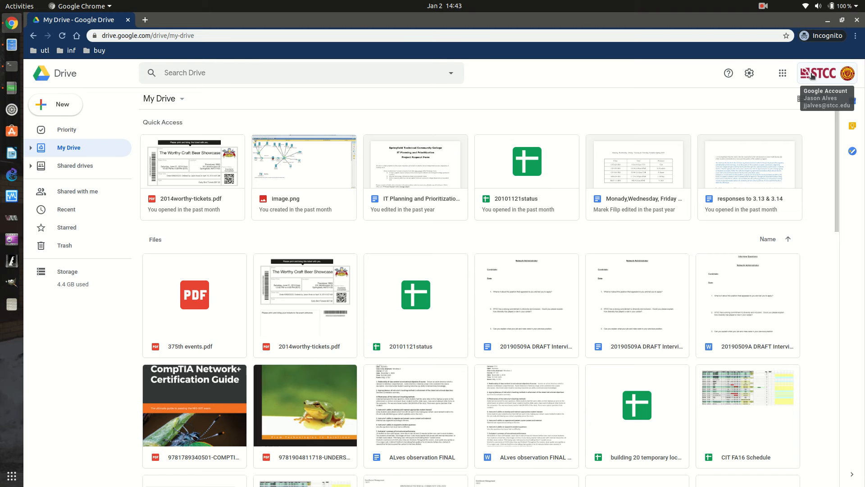
pyautogui.scroll(-3, 396, 341)
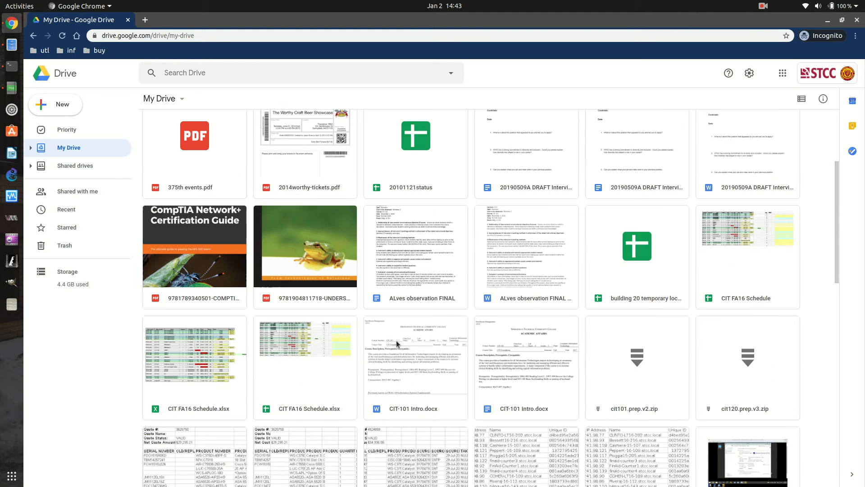
pyautogui.scroll(3, 396, 341)
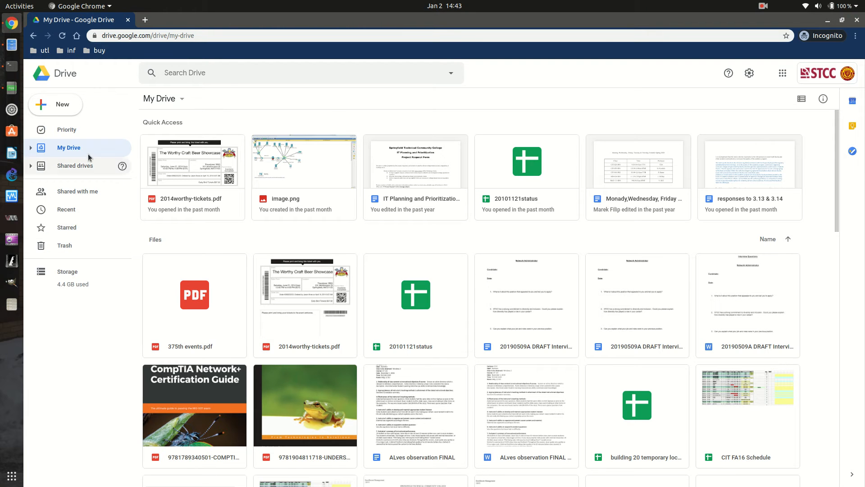
# Create a new folder named 'demo' in My Drive and open it.
pyautogui.rightClick(212, 236)
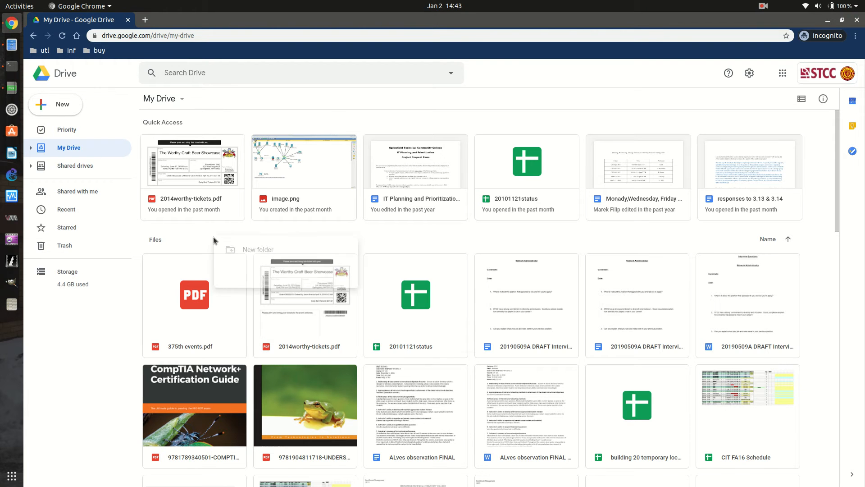
pyautogui.click(252, 251)
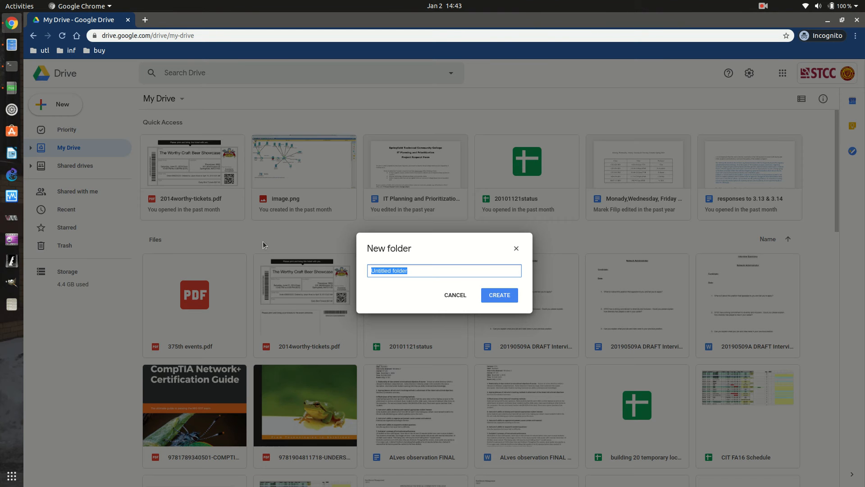
pyautogui.press('BackSpace')
pyautogui.write('demo')
pyautogui.press('Return')
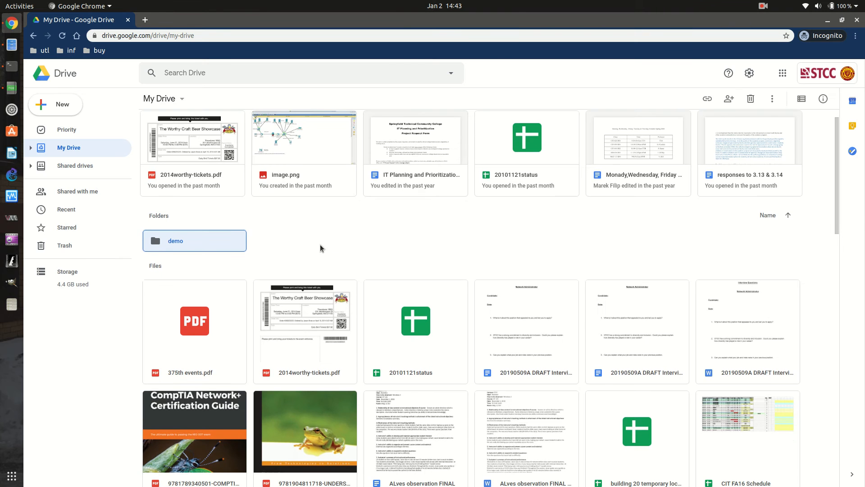
pyautogui.doubleClick(199, 242)
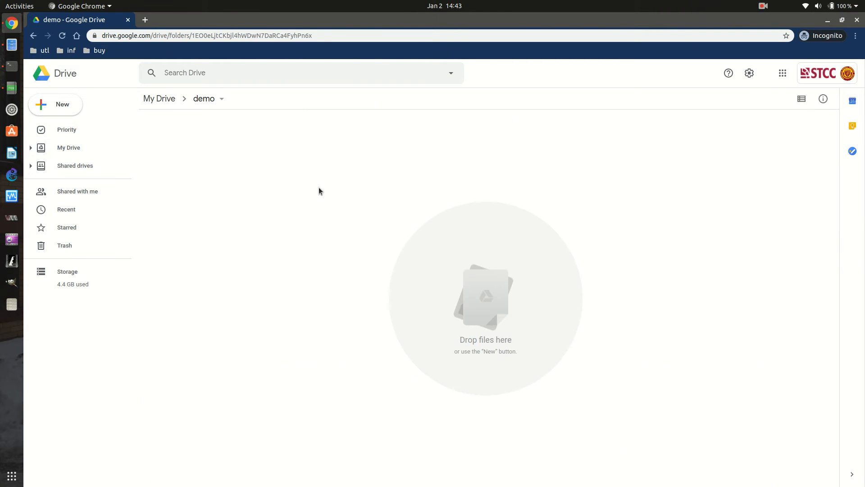
# Create a blank Google Doc in the demo folder, then return to the folder in Drive.
pyautogui.rightClick(195, 154)
pyautogui.click(195, 139)
pyautogui.rightClick(189, 129)
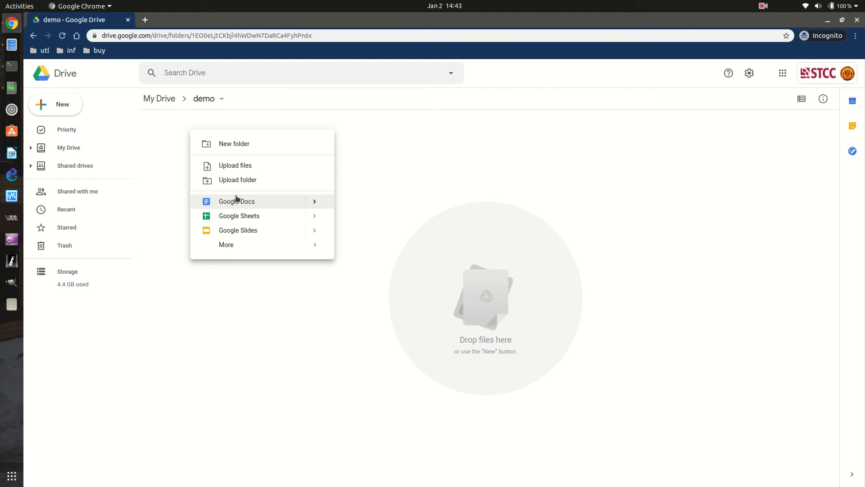
pyautogui.click(315, 202)
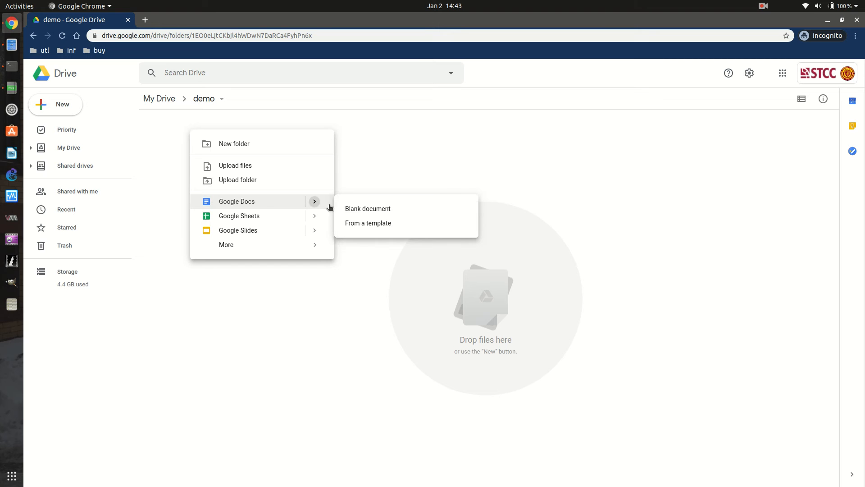
pyautogui.click(368, 209)
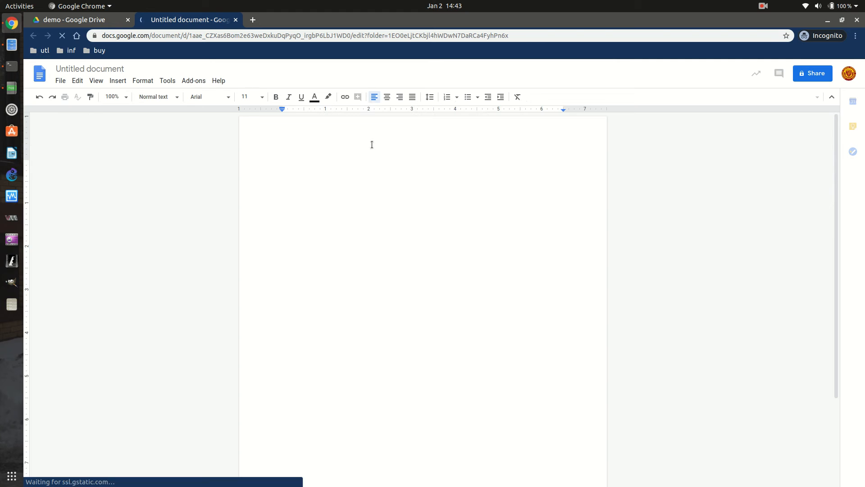
pyautogui.click(82, 19)
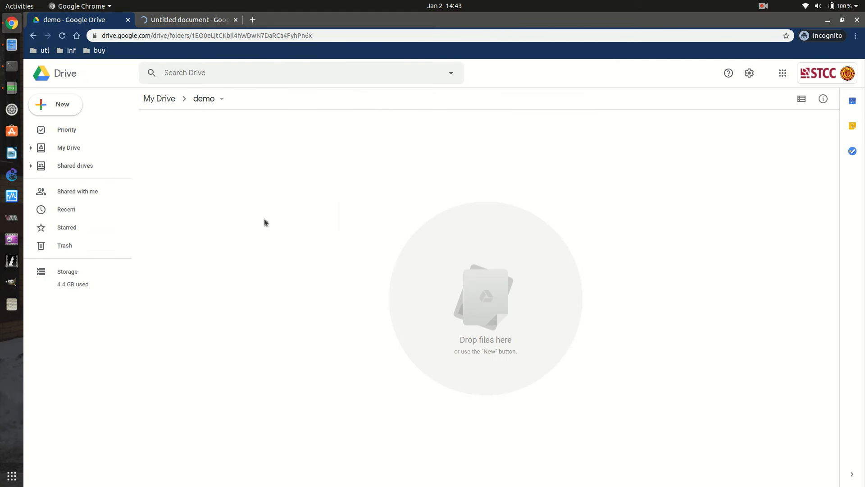
pyautogui.rightClick(292, 229)
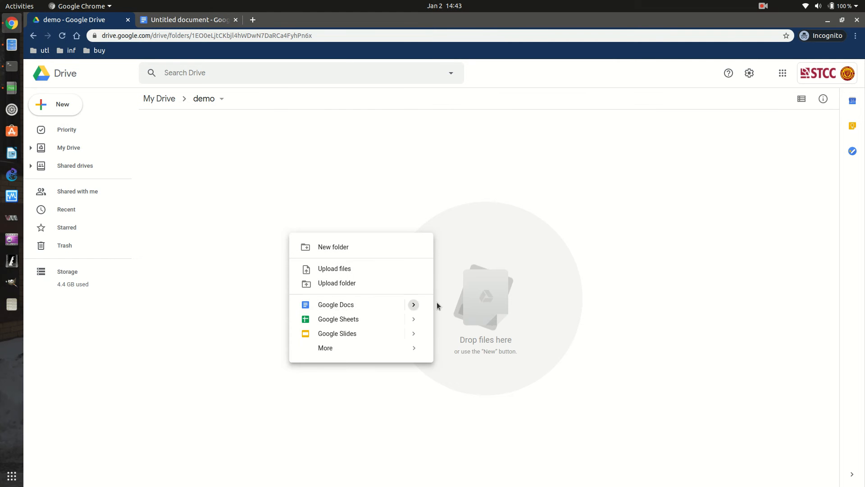
# Open the Docs template gallery and browse the General and college template collections.
pyautogui.moveTo(414, 305)
pyautogui.click(453, 326)
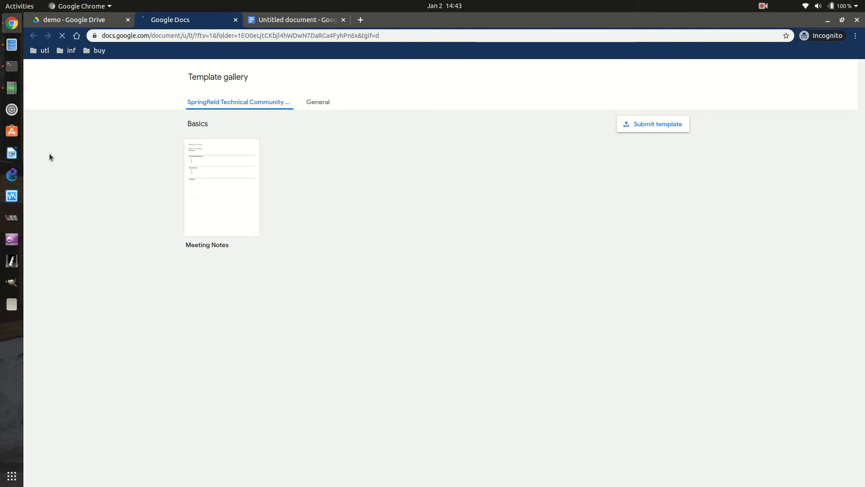
pyautogui.click(330, 103)
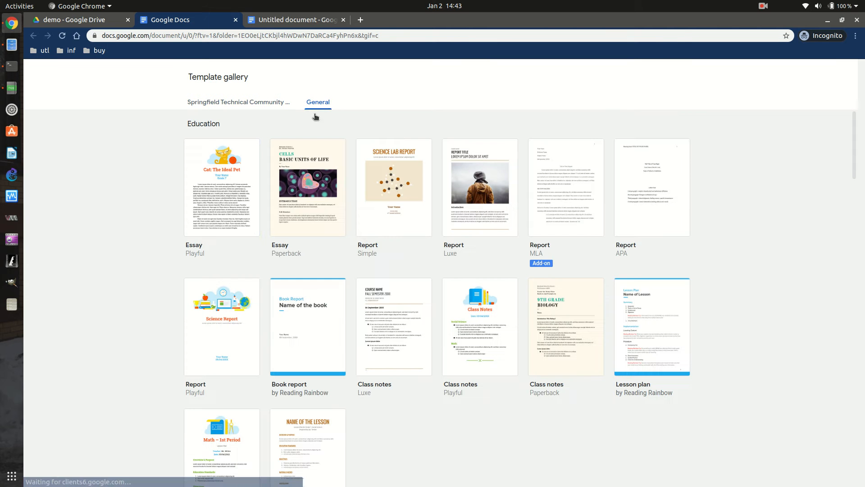
pyautogui.scroll(-3, 425, 234)
pyautogui.scroll(-4, 380, 382)
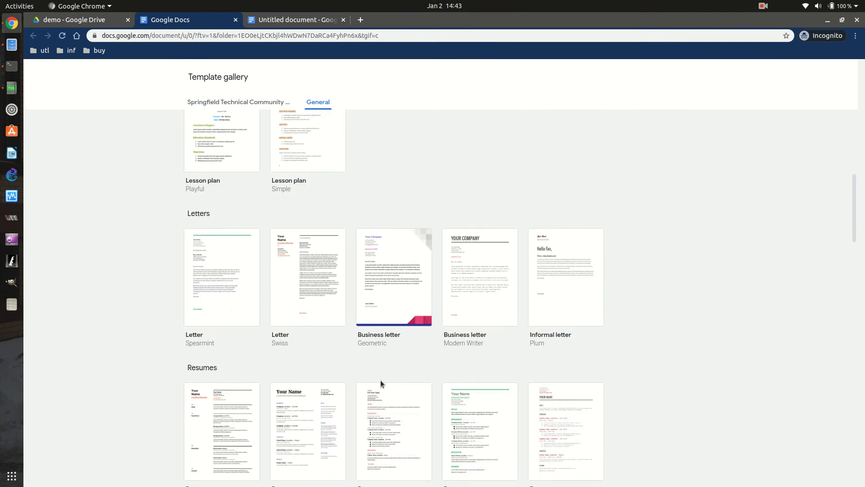
pyautogui.scroll(5, 228, 120)
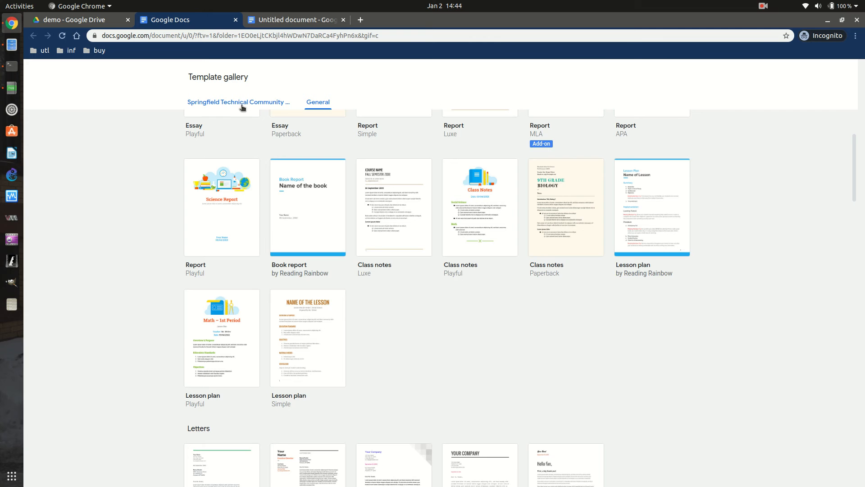
pyautogui.click(244, 106)
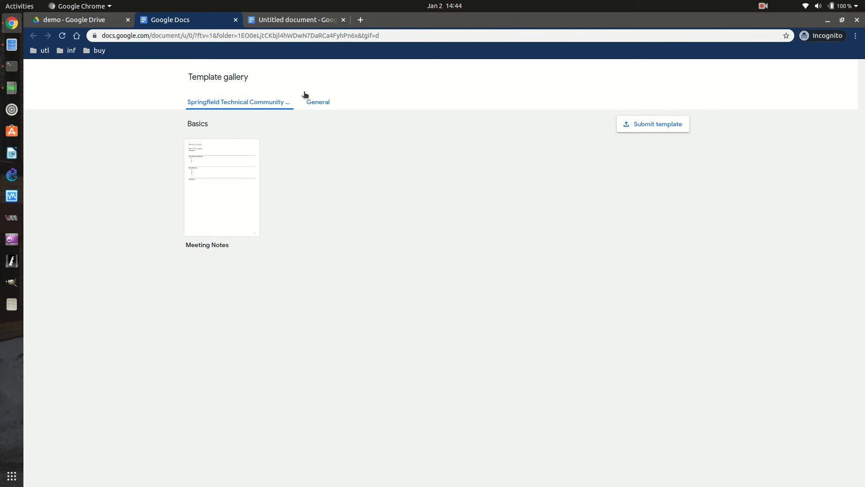
pyautogui.click(318, 104)
pyautogui.scroll(3, 525, 247)
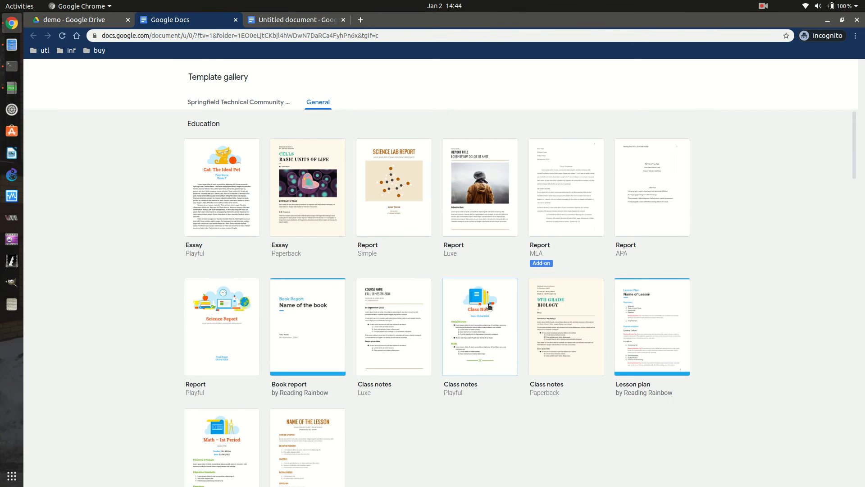
pyautogui.scroll(-8, 375, 433)
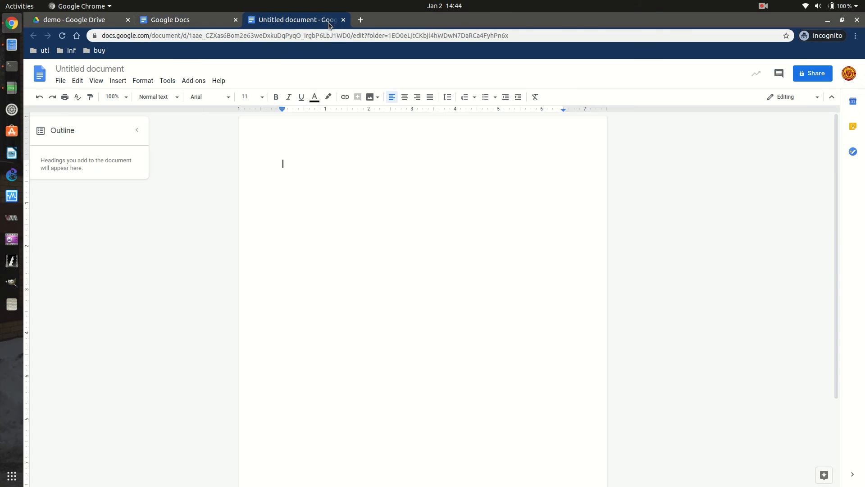
# Close the template gallery tab, then show the desktop application overview.
pyautogui.click(216, 19)
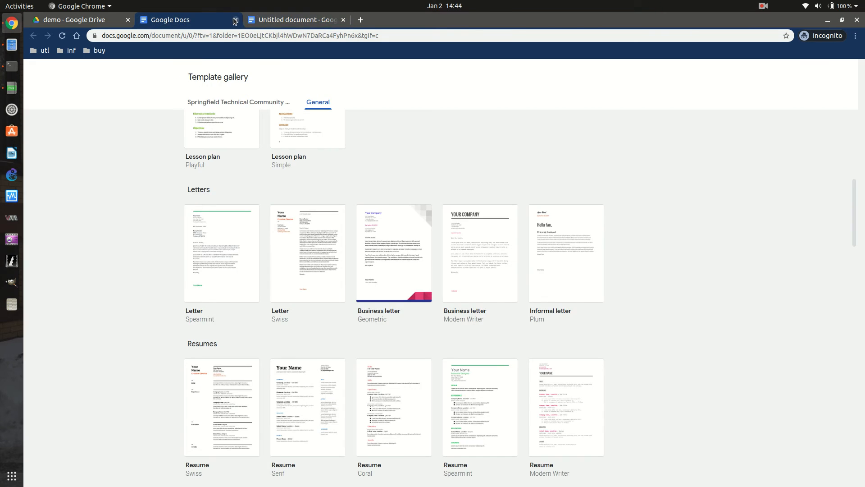
pyautogui.click(235, 20)
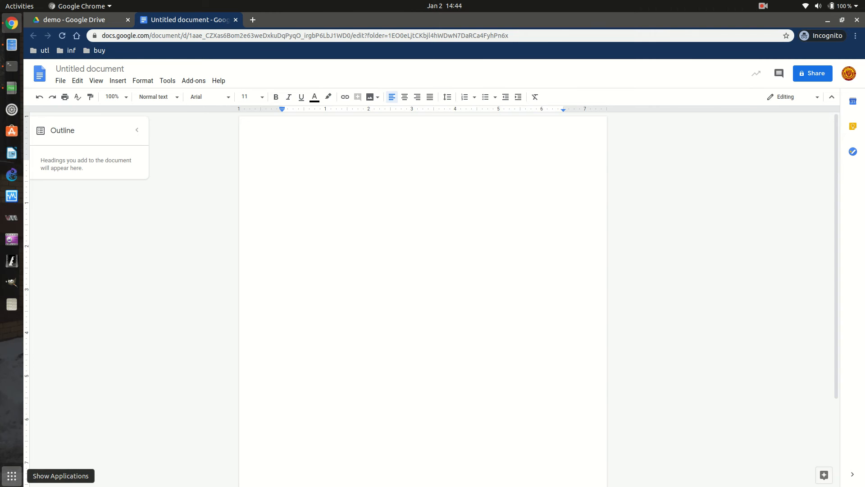
pyautogui.click(12, 476)
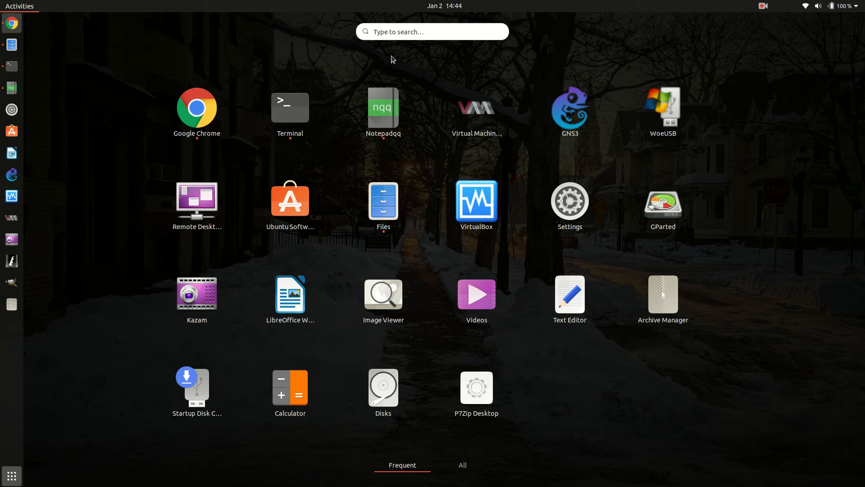
# Back in the untitled document, right-align the first line and type the author's name.
pyautogui.press('Escape')
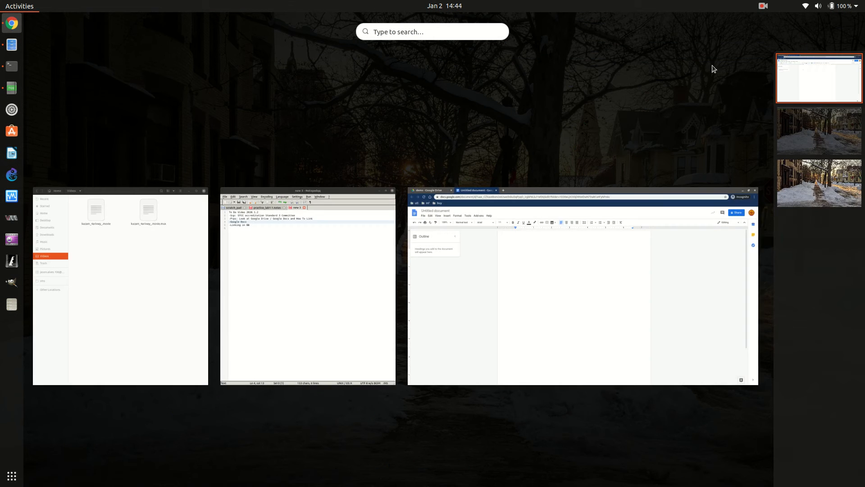
pyautogui.press('Escape')
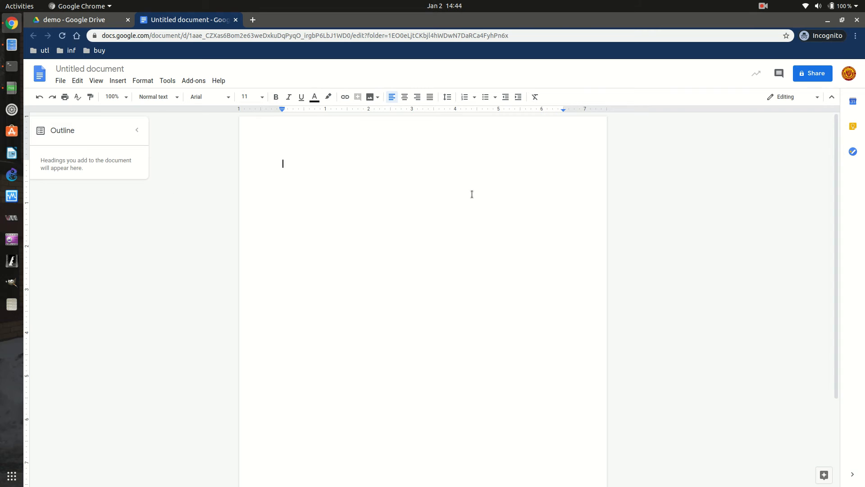
pyautogui.hotkey('ctrl', 'shift', 'r')
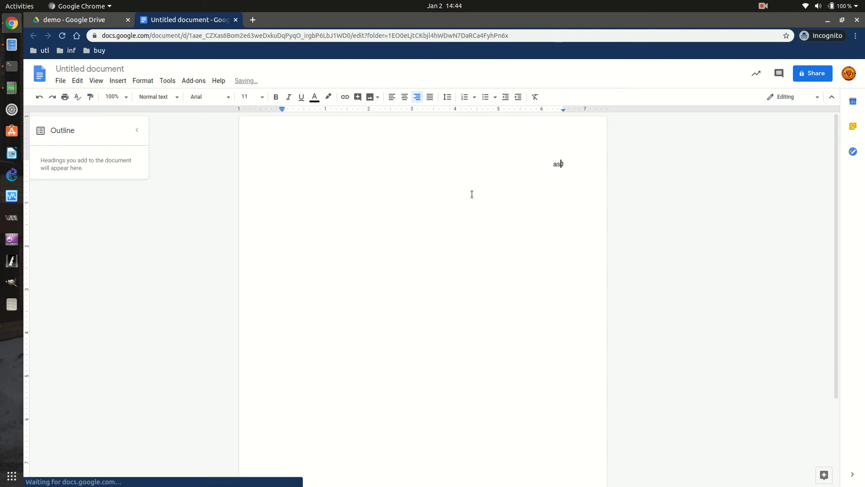
pyautogui.hotkey('ctrl', 'shift', 'e')
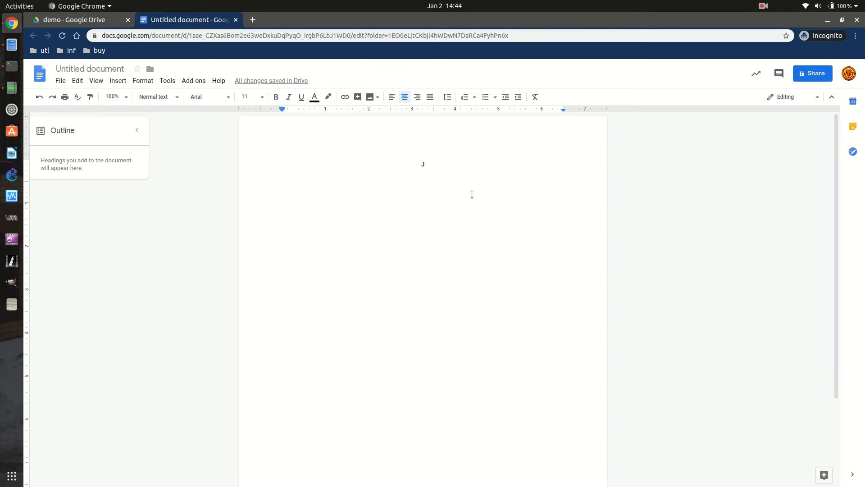
pyautogui.hotkey('ctrl', 'shift', 'r')
pyautogui.press('Home')
pyautogui.write('ason')
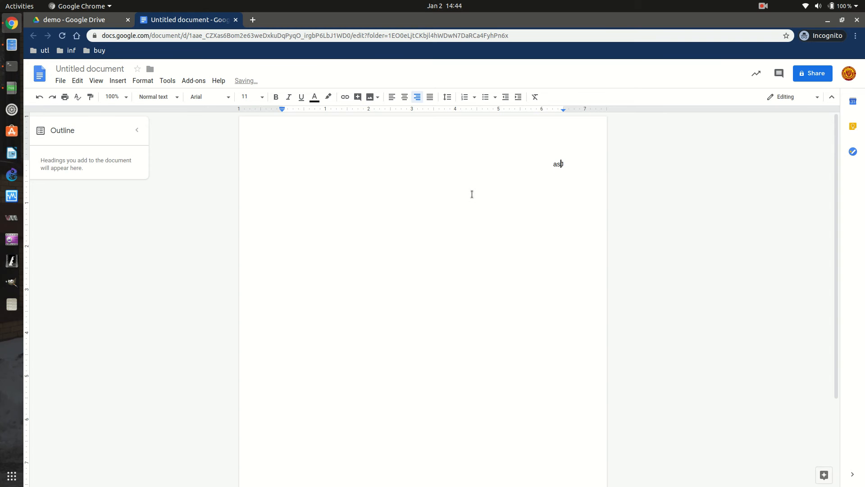
pyautogui.press('BackSpace')
pyautogui.press('BackSpace')
pyautogui.press('BackSpace')
pyautogui.press('BackSpace')
# Add 'Stnd3 Demo' and '2020.1.2' header lines, then a left-aligned empty line.
pyautogui.press('Return')
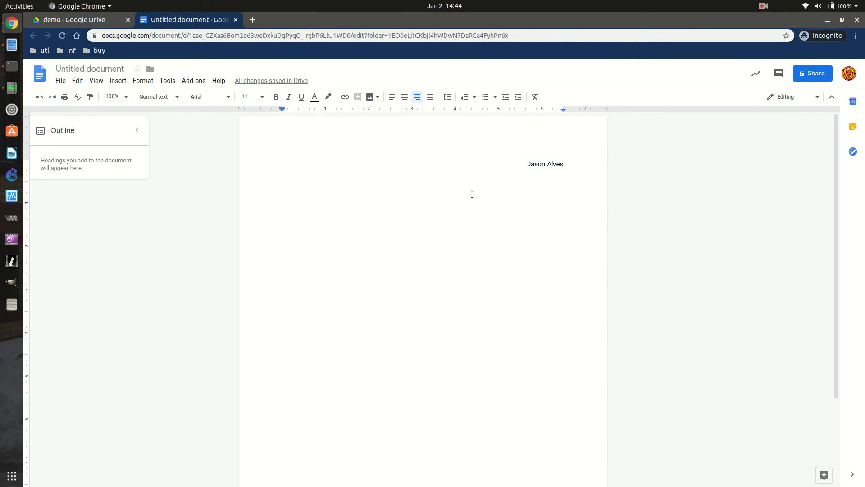
pyautogui.write('stnd3')
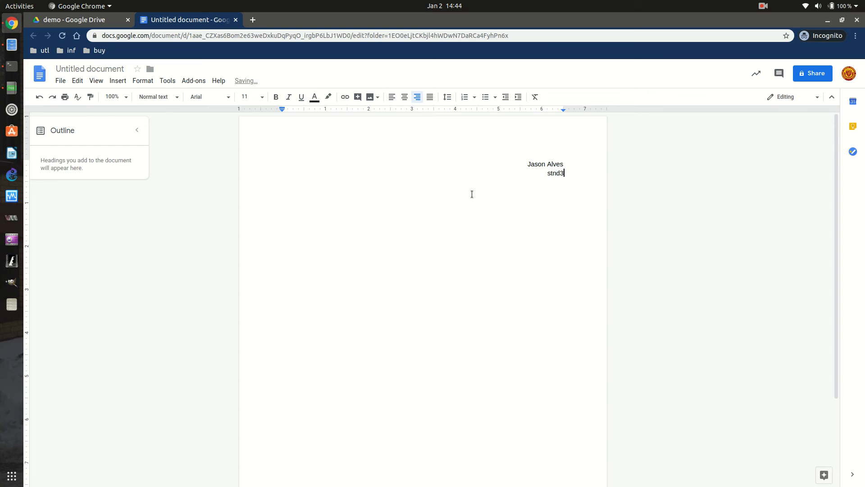
pyautogui.write(' Demo')
pyautogui.press('Return')
pyautogui.write('2020.1.2')
pyautogui.press('Return')
pyautogui.hotkey('ctrl', 'shift', 'l')
pyautogui.press('Return')
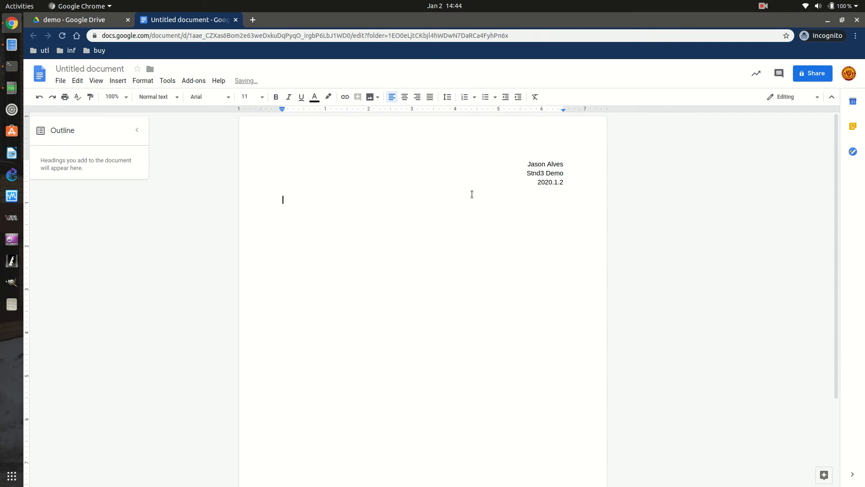
# Type 'This is just a demo showing Google Docs', correcting 'goo' to a capitalised 'Google'.
pyautogui.write('This is just a demo showing goo')
pyautogui.press('BackSpace')
pyautogui.press('BackSpace')
pyautogui.press('BackSpace')
pyautogui.write('Google ')
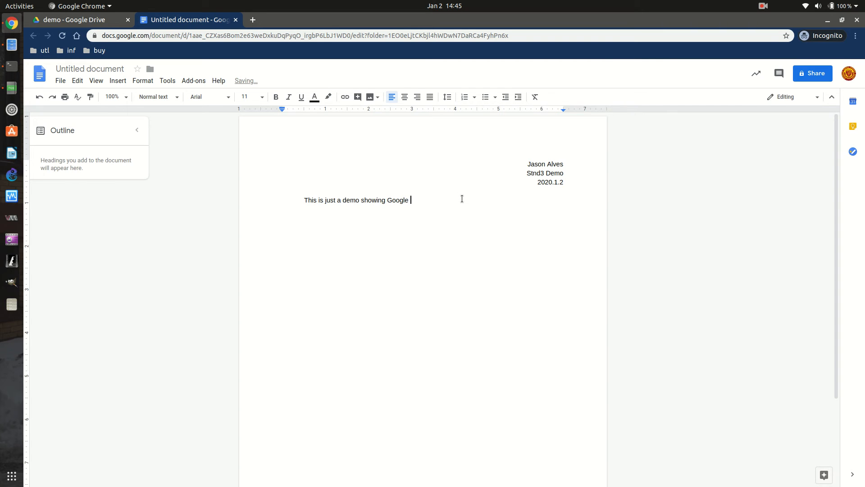
pyautogui.write('Docs.')
# Change the document title from 'Untitled document' to 'stnd3 demo'.
pyautogui.click(97, 67)
pyautogui.press('BackSpace')
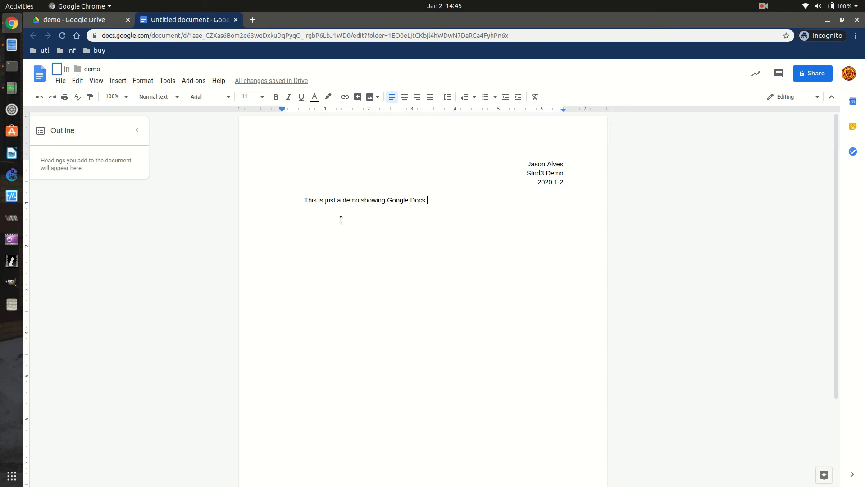
pyautogui.write('stnd3.')
pyautogui.press('BackSpace')
pyautogui.write('demo')
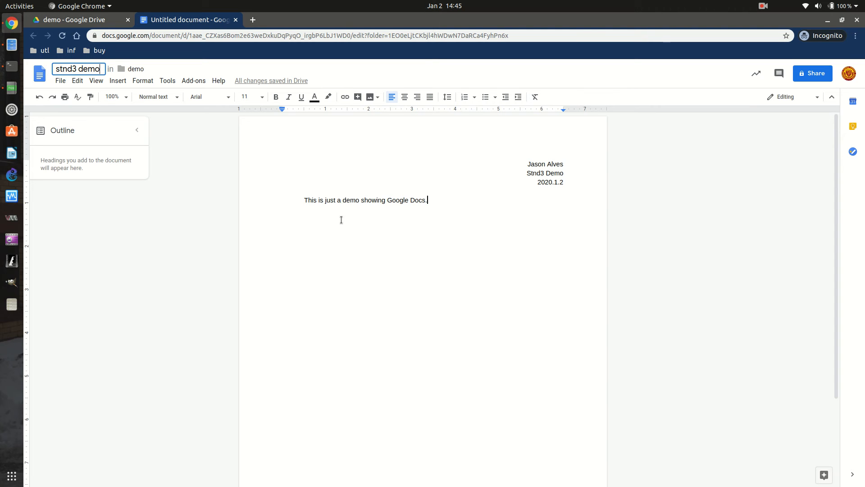
pyautogui.press('Return')
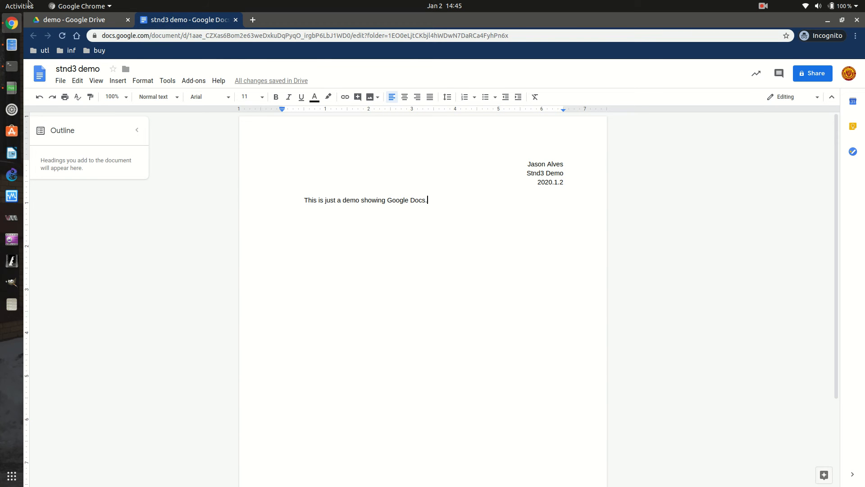
# Close the stnd3 demo document tab, go to My Drive and open the demo folder.
pyautogui.click(236, 21)
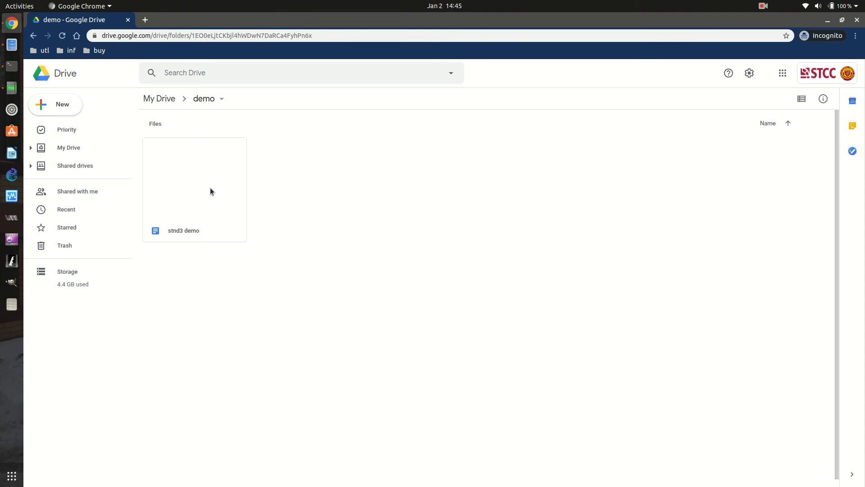
pyautogui.doubleClick(179, 212)
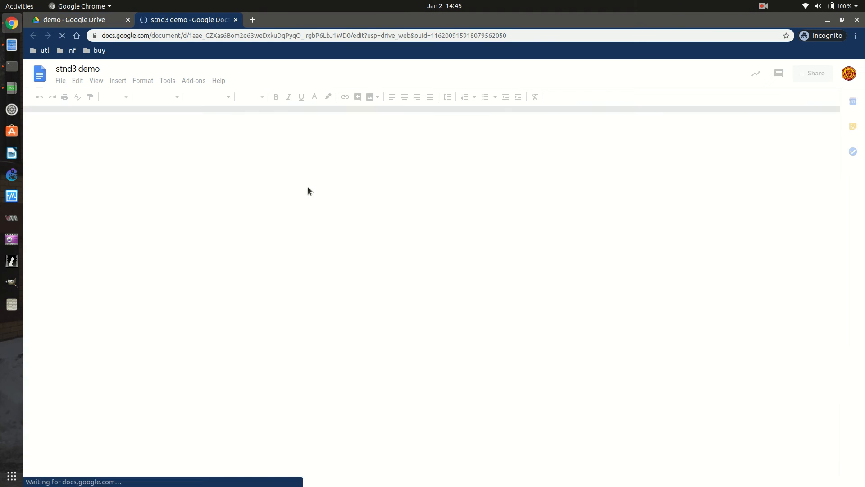
pyautogui.click(235, 21)
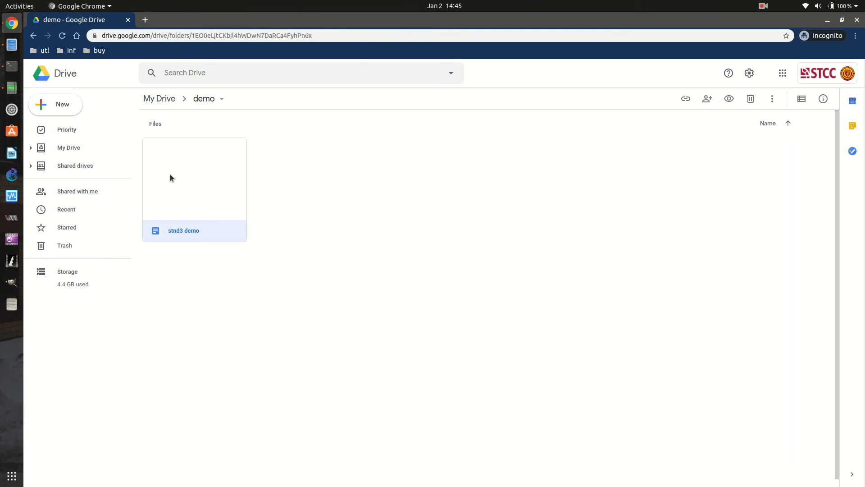
pyautogui.click(162, 100)
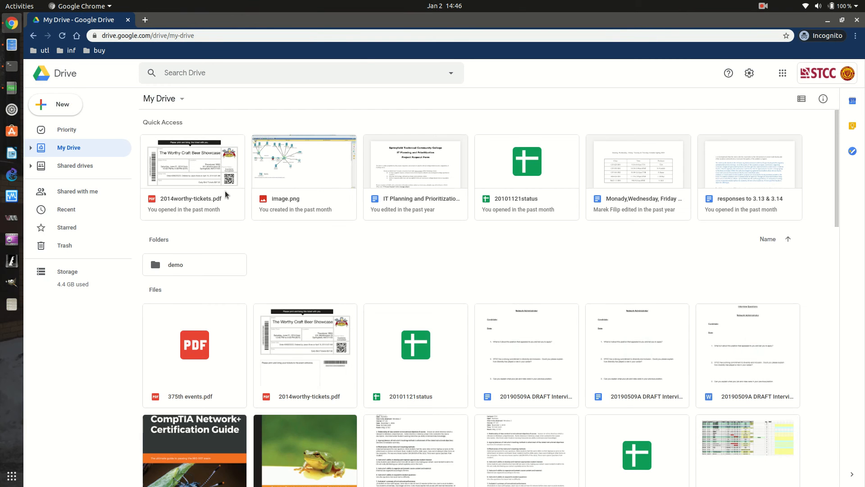
pyautogui.doubleClick(170, 264)
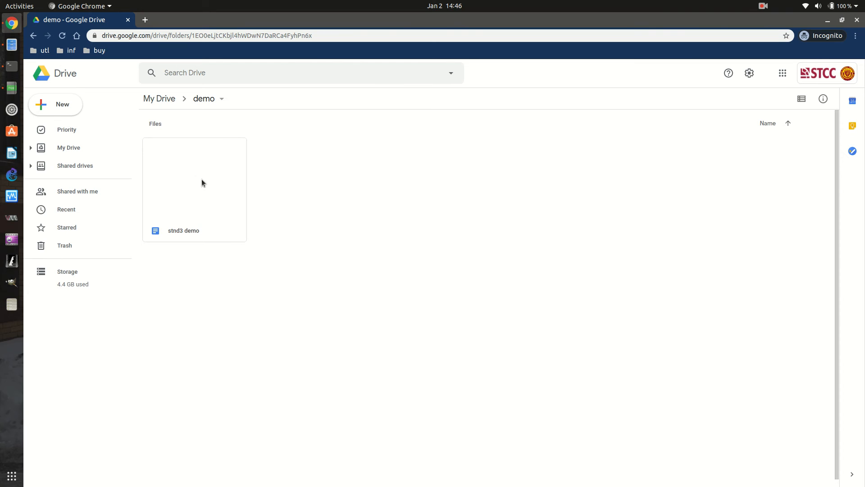
# Switch on link sharing for stnd3 demo so anyone at the college with the link can view.
pyautogui.rightClick(194, 210)
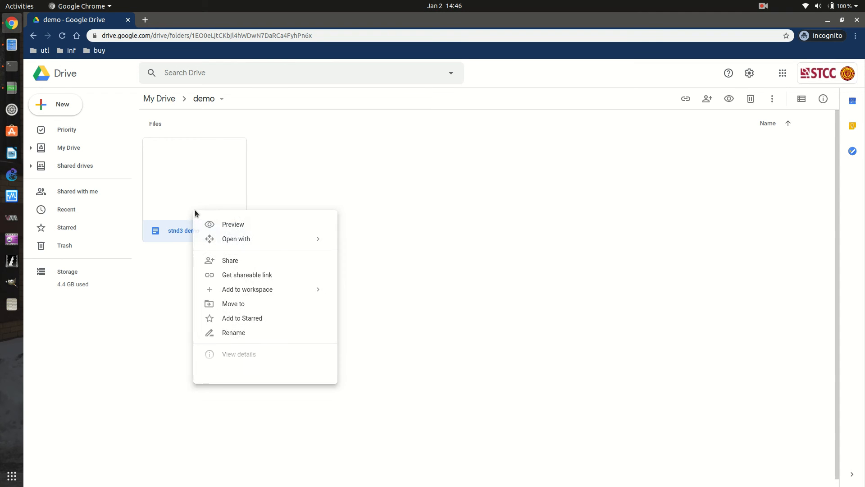
pyautogui.click(244, 278)
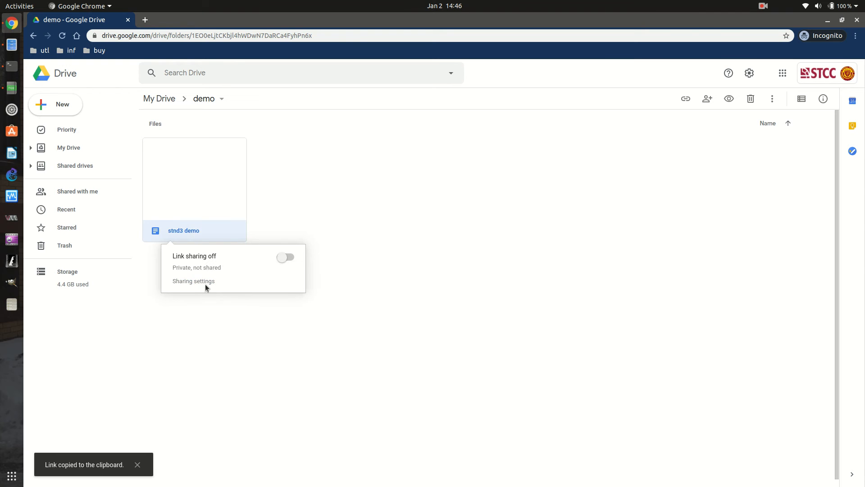
pyautogui.click(288, 258)
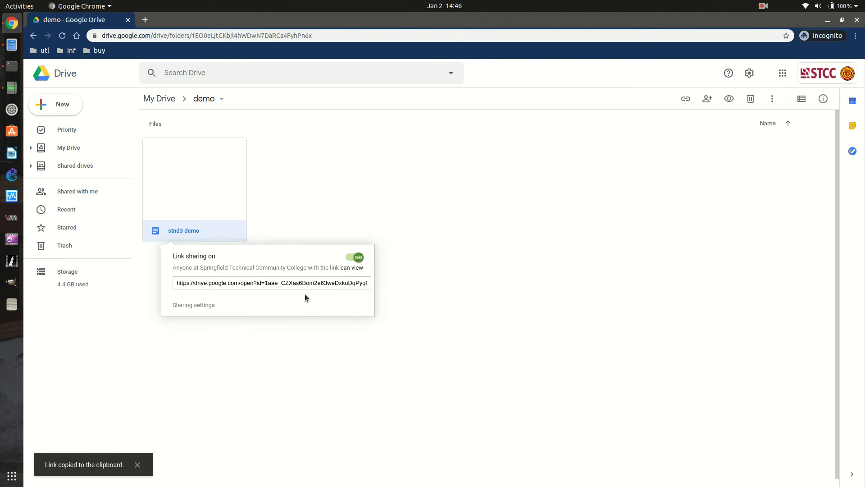
pyautogui.press('Escape')
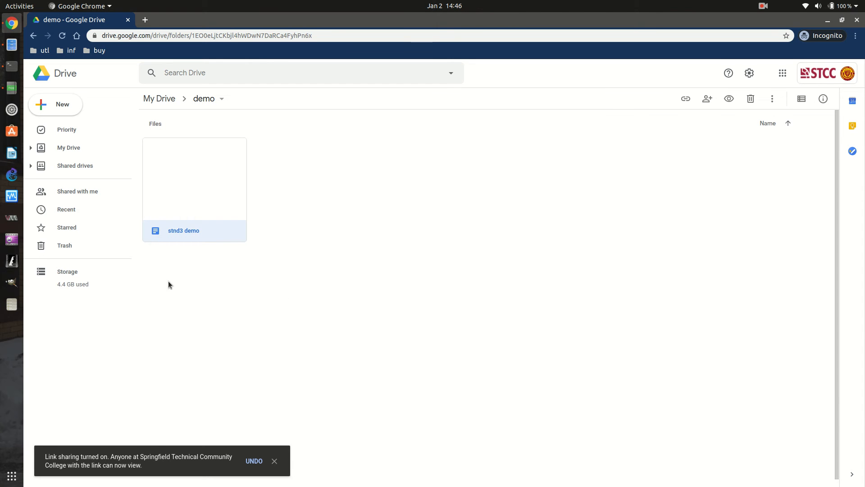
pyautogui.rightClick(210, 226)
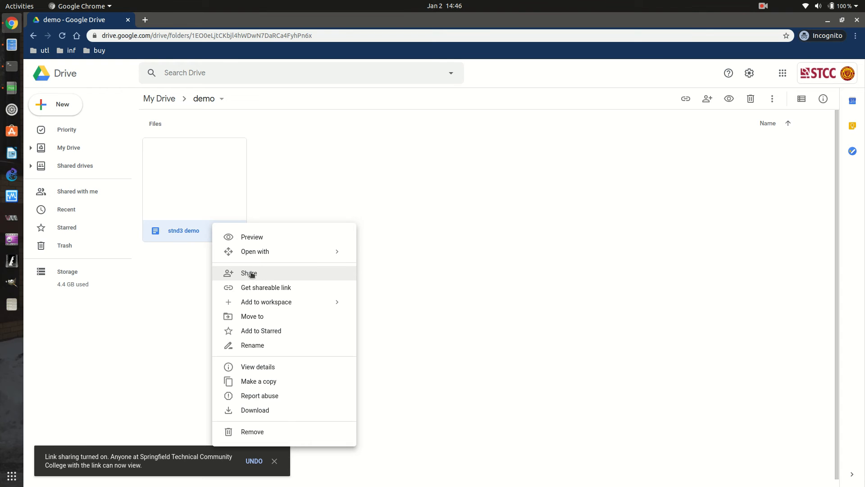
pyautogui.click(254, 274)
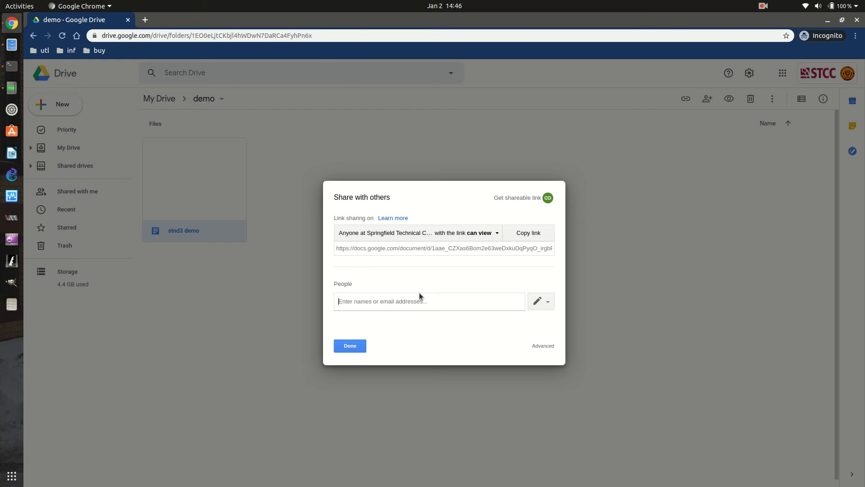
pyautogui.write('deb')
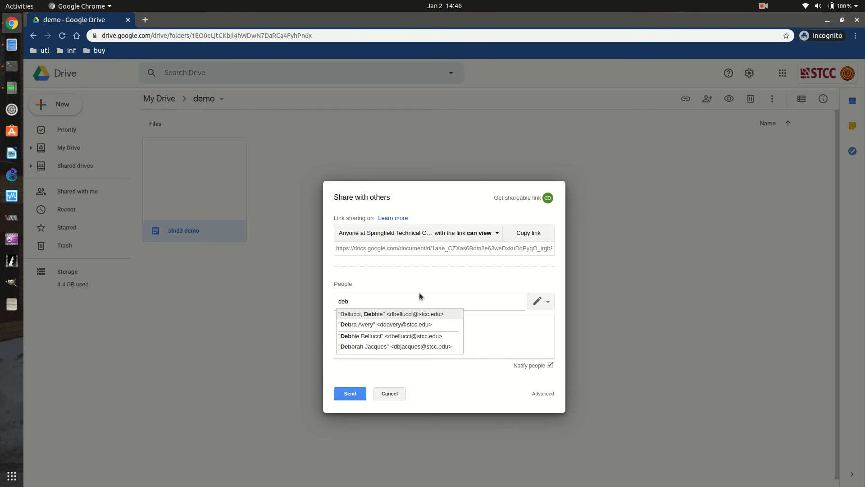
pyautogui.press('Down')
pyautogui.press('Down')
pyautogui.press('Down')
pyautogui.press('Down')
pyautogui.press('Down')
pyautogui.press('Down')
pyautogui.press('Down')
pyautogui.press('Down')
pyautogui.press('Down')
pyautogui.press('Down')
pyautogui.press('Down')
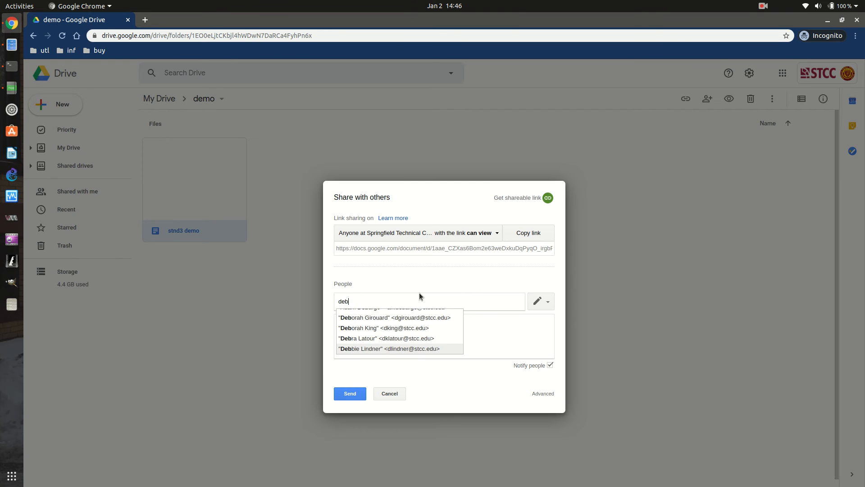
pyautogui.write('u')
pyautogui.press('BackSpace')
pyautogui.press('BackSpace')
pyautogui.press('BackSpace')
pyautogui.press('BackSpace')
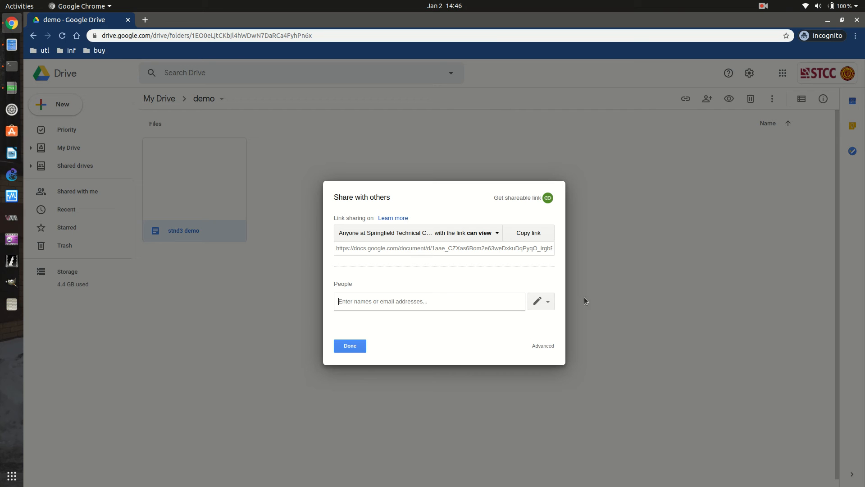
pyautogui.click(366, 346)
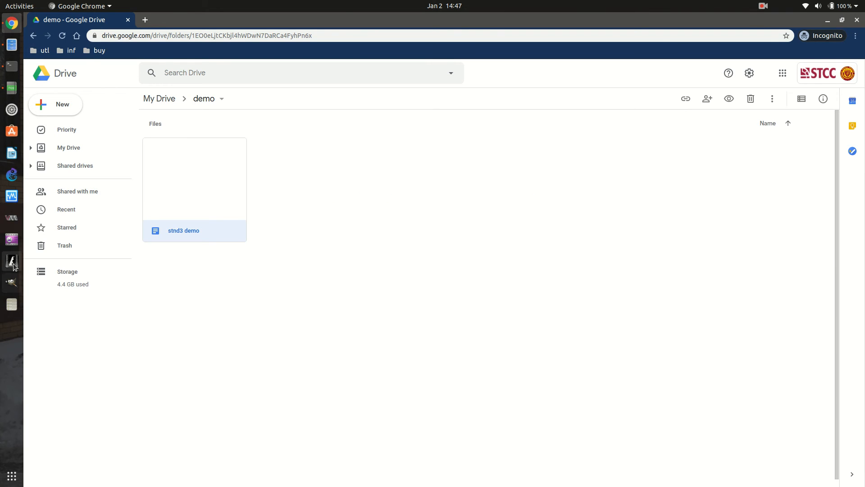
pyautogui.click(767, 10)
pyautogui.click(784, 44)
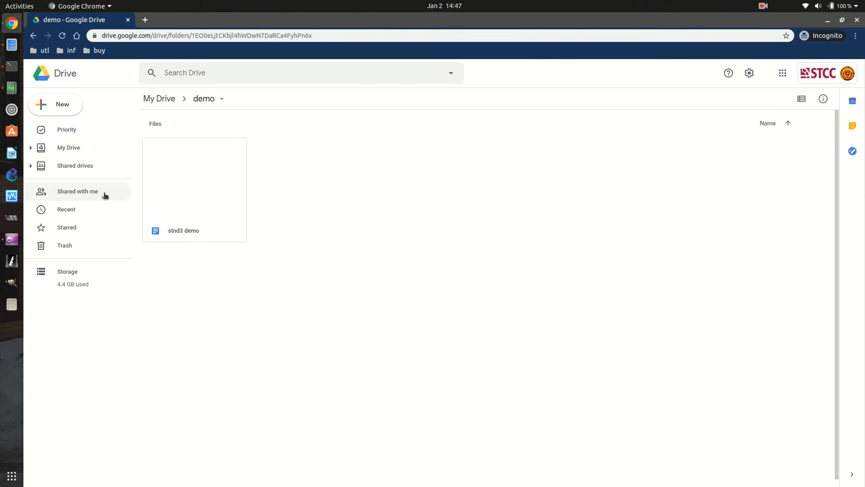
# Open sharing for stnd3 demo and add an outside contact's gmail address as a recipient.
pyautogui.rightClick(204, 189)
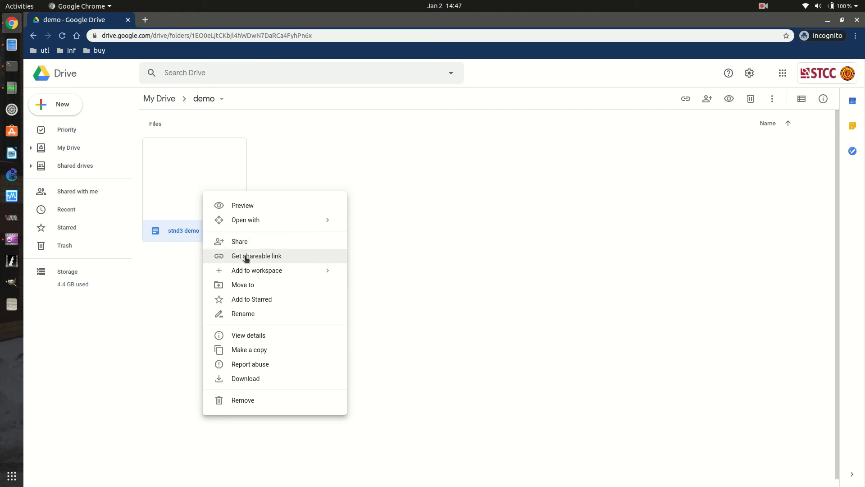
pyautogui.click(244, 242)
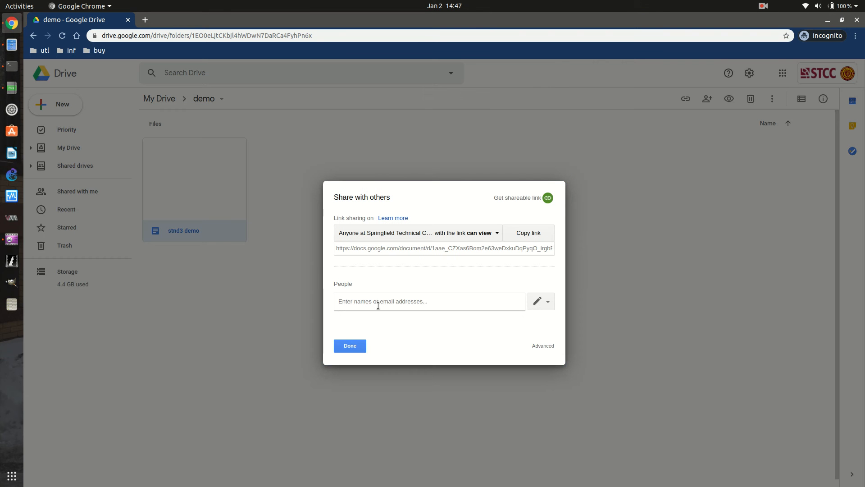
pyautogui.write('jas')
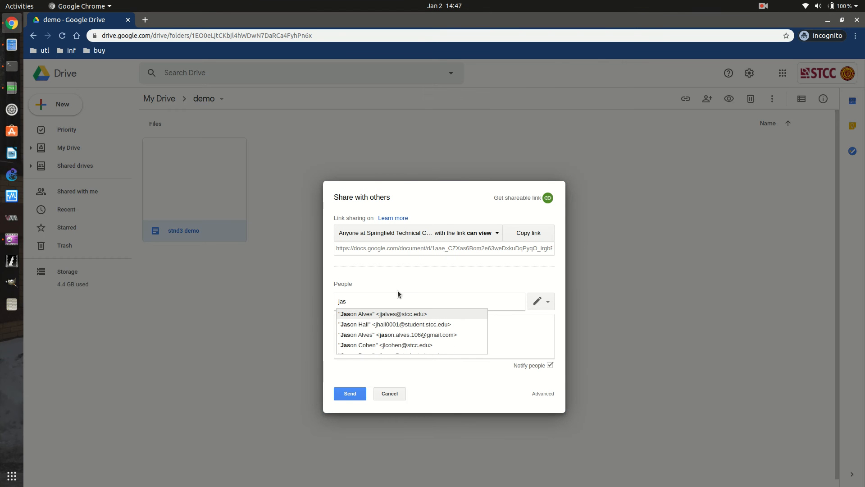
pyautogui.write('on')
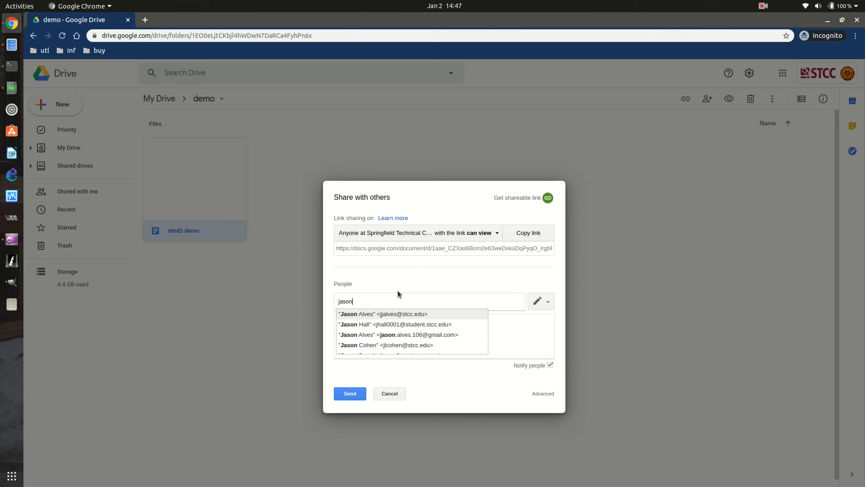
pyautogui.press('Down')
pyautogui.press('Down')
pyautogui.press('Return')
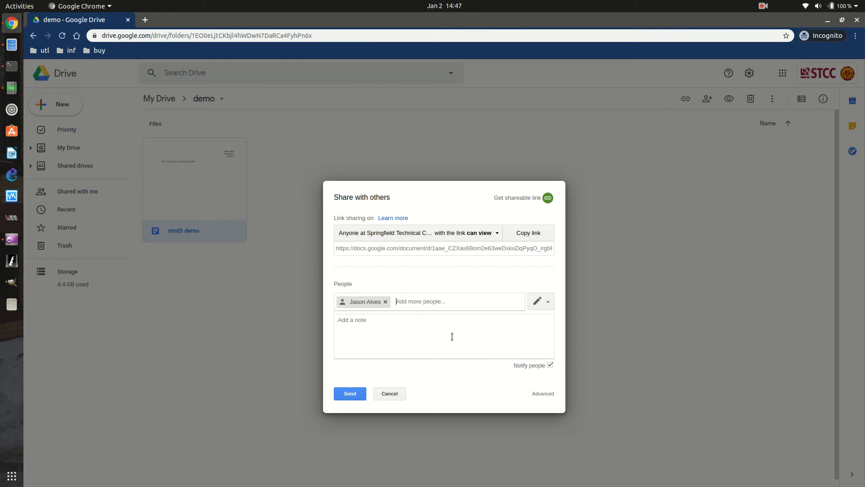
# Keep Can edit access, write the note 'Hey I shared a doc with you!', then send and confirm.
pyautogui.click(369, 320)
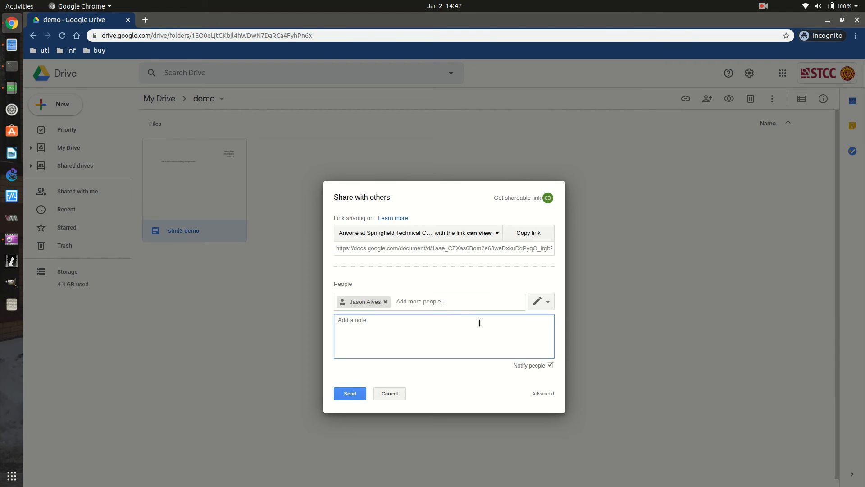
pyautogui.write('Hey')
pyautogui.write('I shared')
pyautogui.click(545, 308)
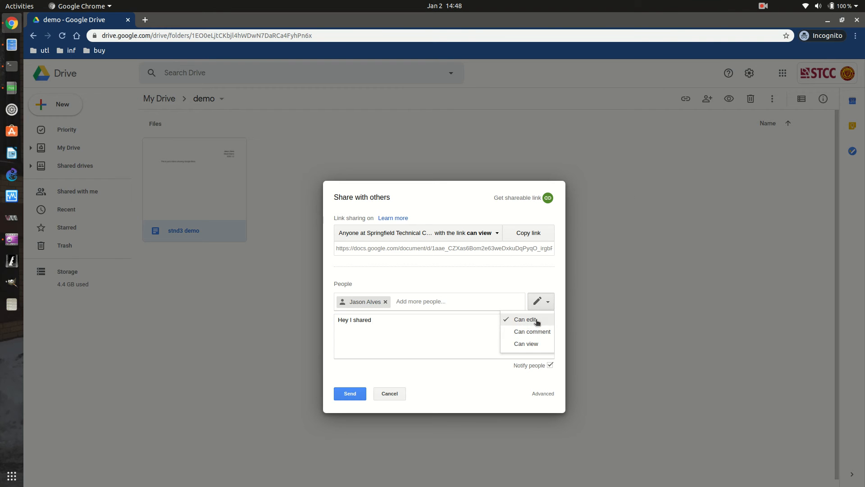
pyautogui.click(419, 329)
pyautogui.click(403, 323)
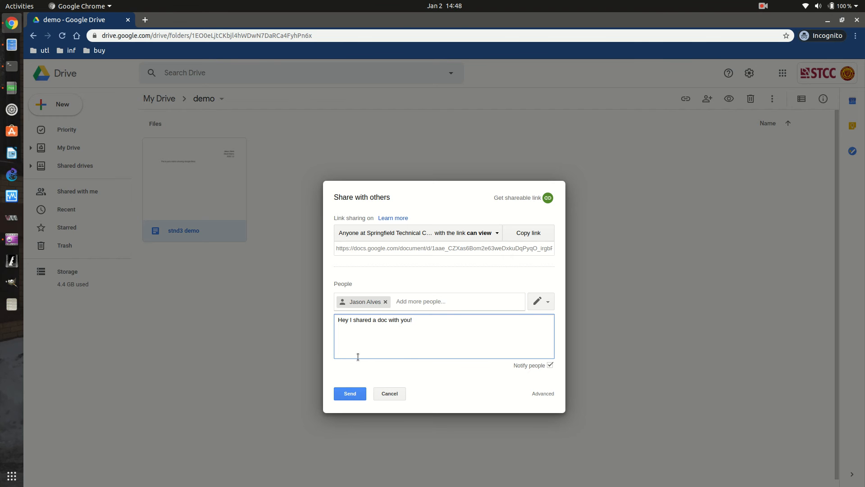
pyautogui.click(354, 394)
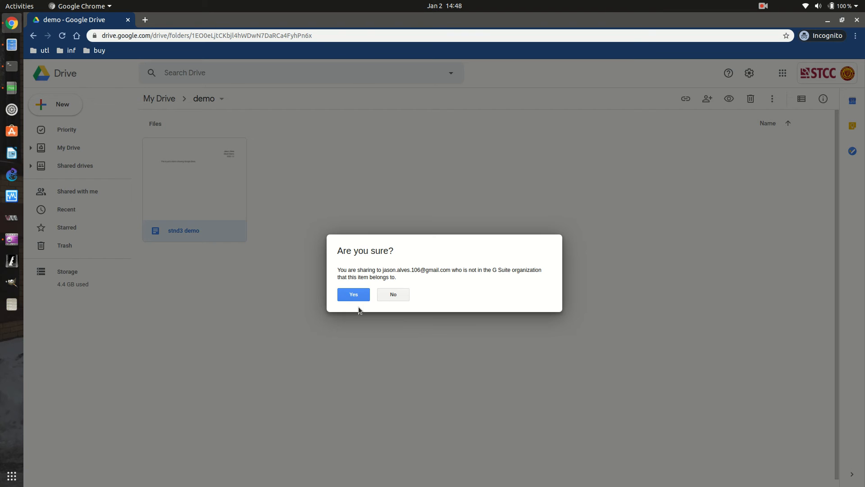
pyautogui.click(350, 297)
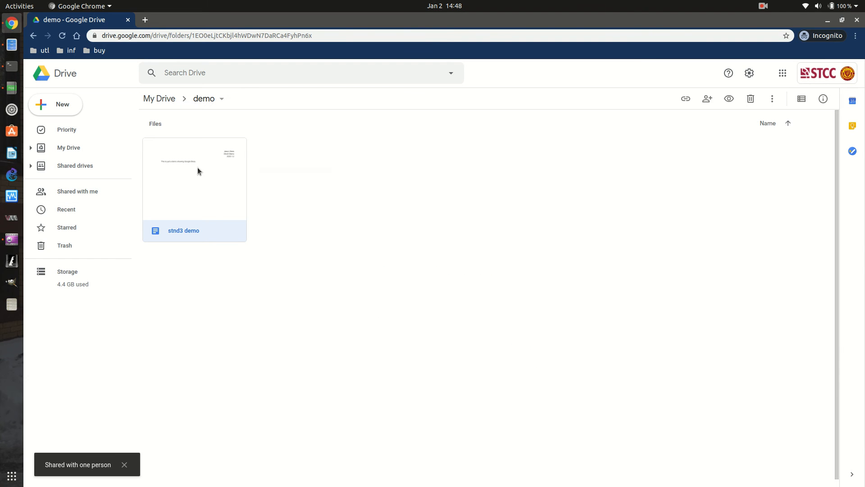
# Get the stnd3 demo shareable link and select the full URL to copy it.
pyautogui.rightClick(197, 168)
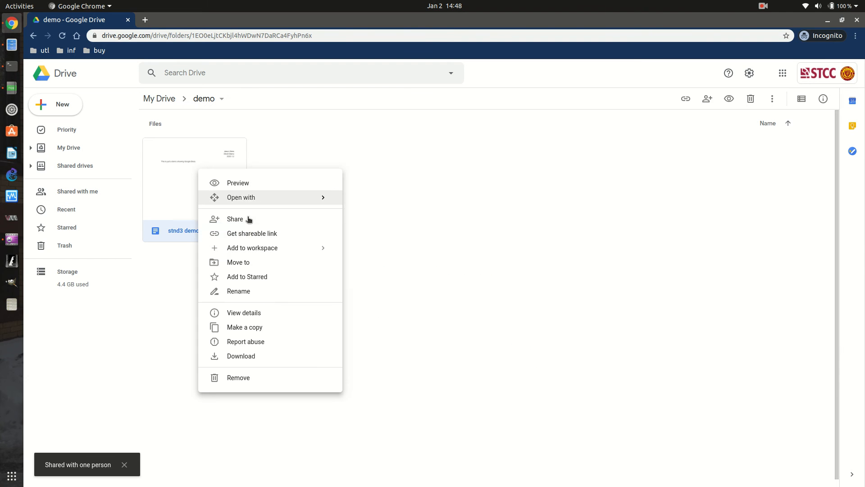
pyautogui.click(253, 239)
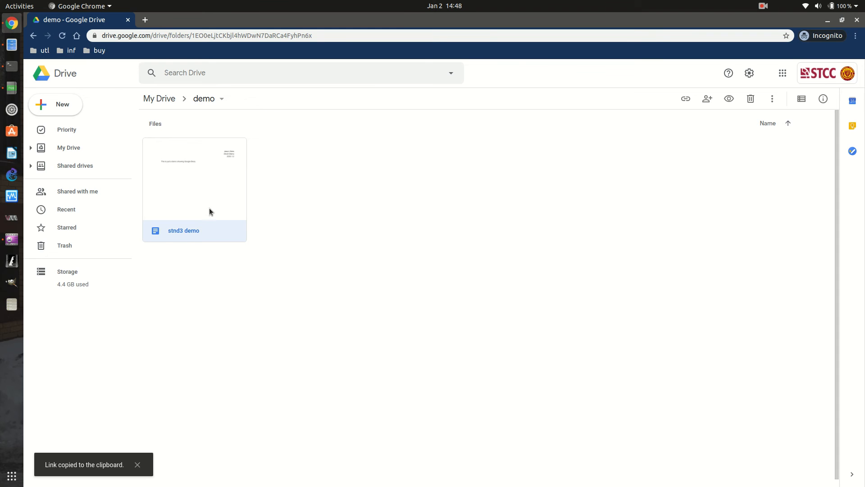
pyautogui.rightClick(234, 233)
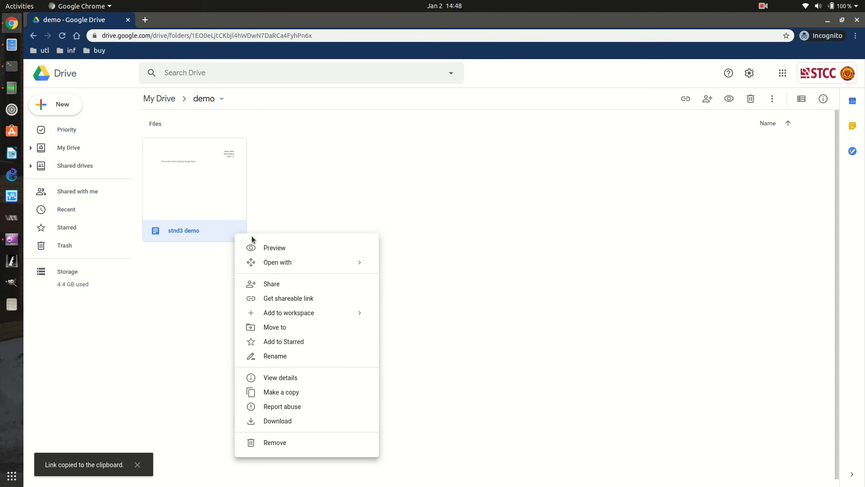
pyautogui.click(276, 298)
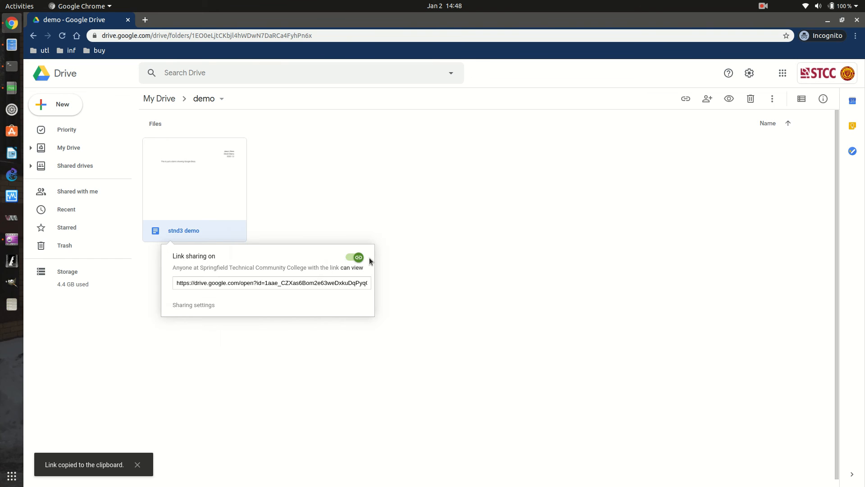
pyautogui.click(327, 284)
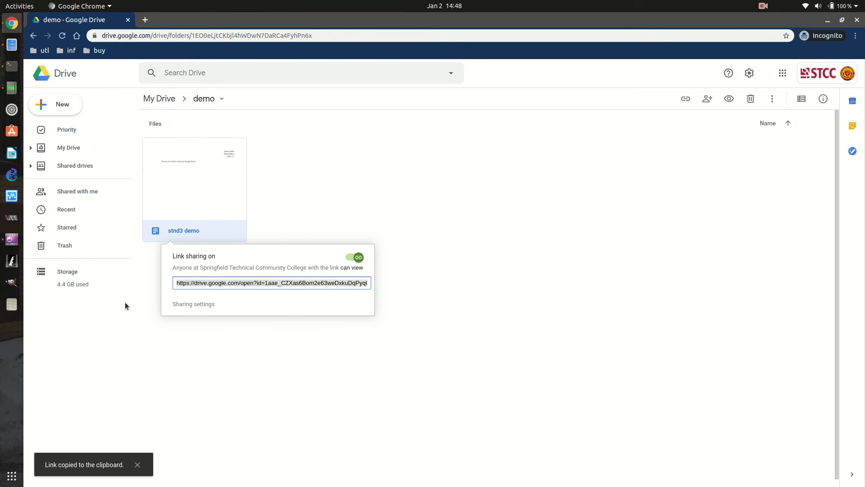
pyautogui.click(419, 206)
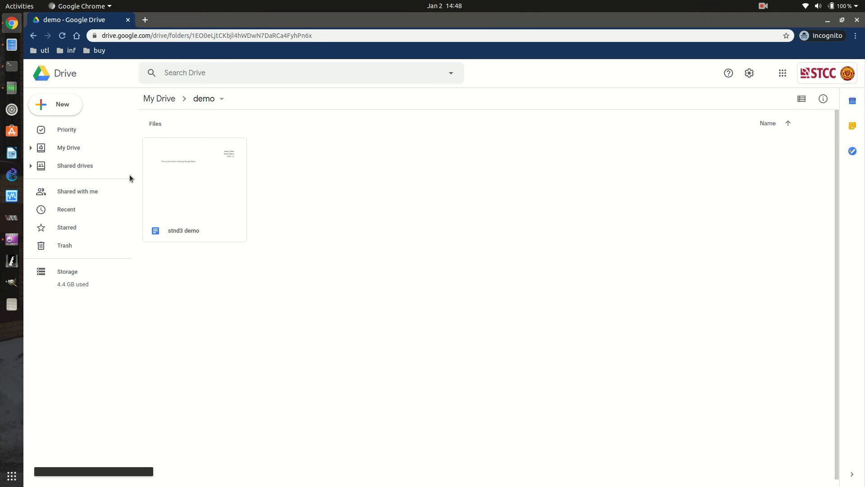
# Check stnd3 demo's detailed sharing settings, leave the collaborator on Can edit, and choose Done.
pyautogui.rightClick(207, 164)
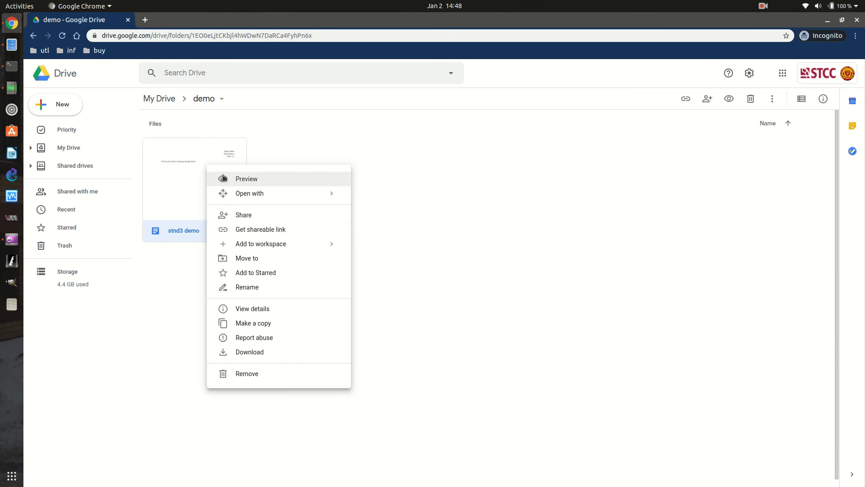
pyautogui.click(256, 218)
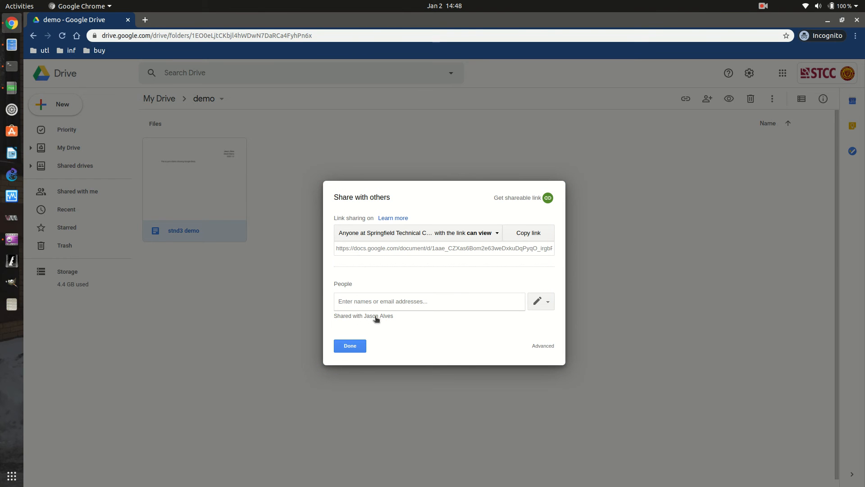
pyautogui.click(370, 316)
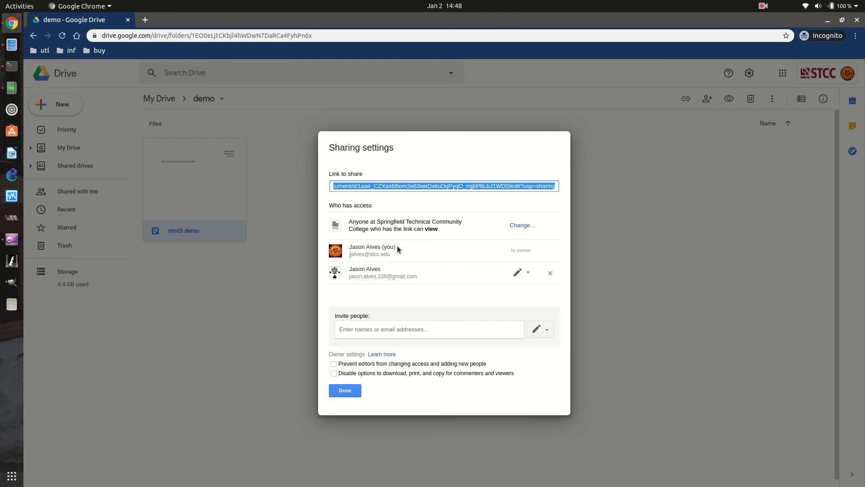
pyautogui.click(525, 276)
pyautogui.click(593, 273)
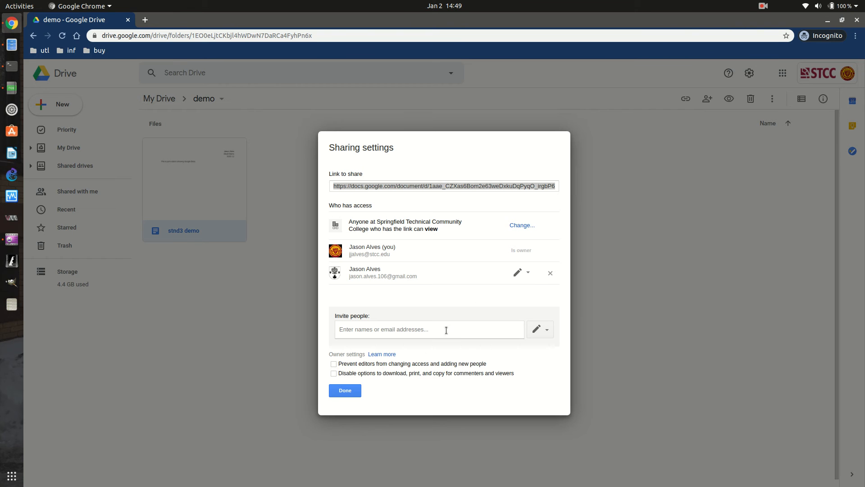
pyautogui.click(350, 391)
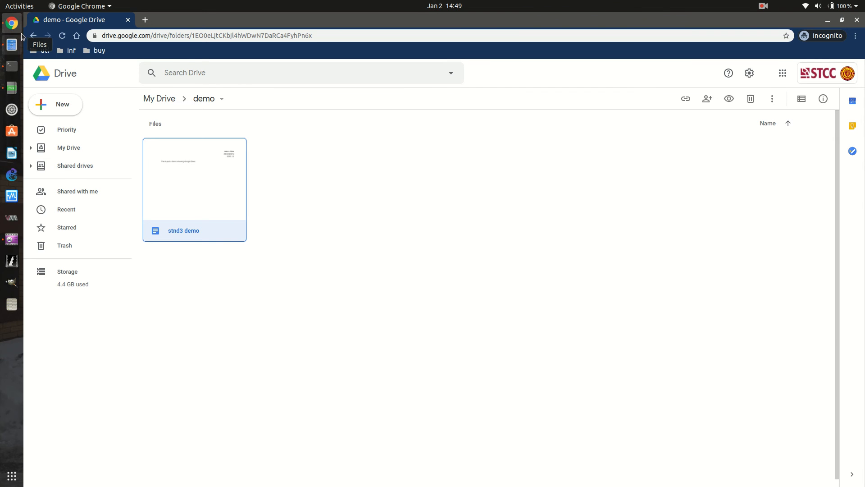
# Hide the Drive and recorder windows and open a new maximized Chrome window.
pyautogui.click(828, 20)
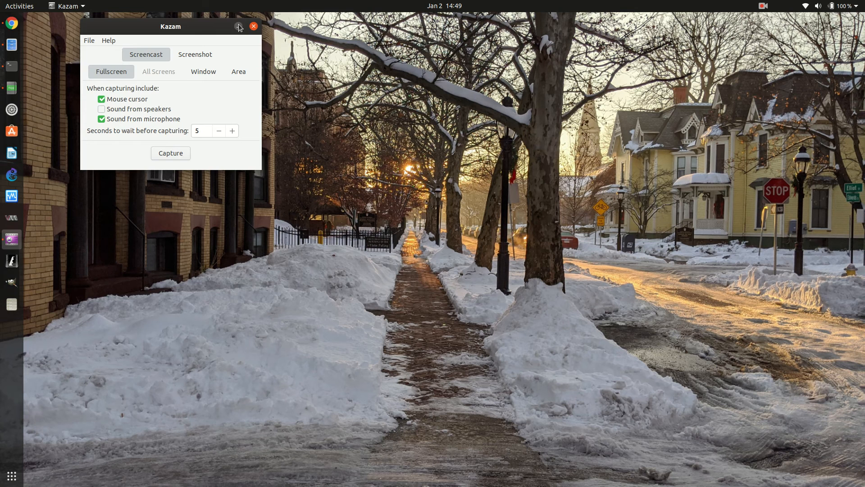
pyautogui.click(238, 25)
pyautogui.rightClick(12, 23)
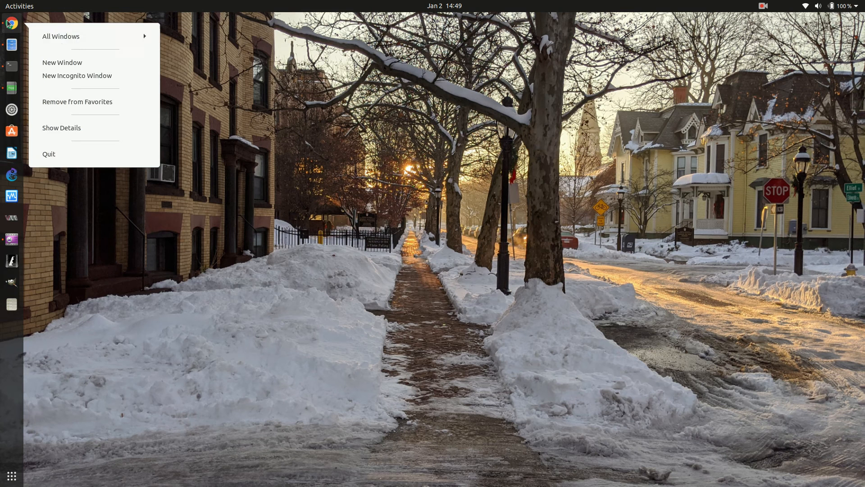
pyautogui.click(62, 62)
pyautogui.click(426, 23)
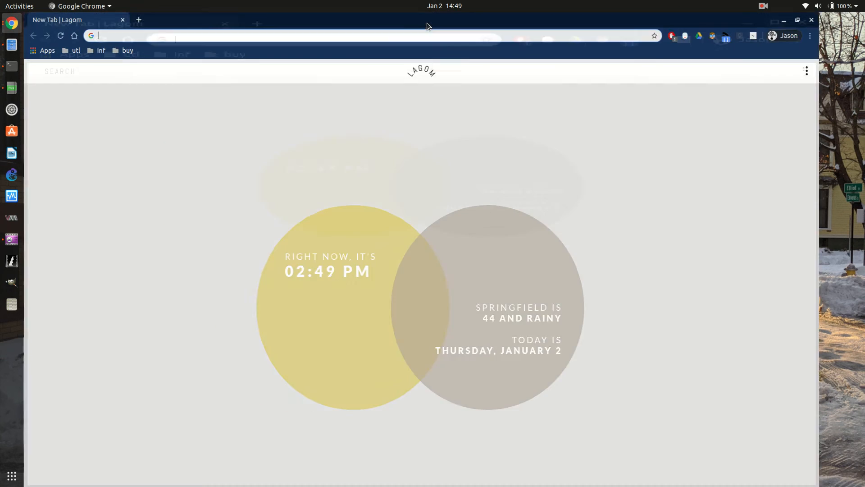
# Log in to STCC Blackboard Learn from the utl bookmarks and open the accred.Standard_Three course.
pyautogui.click(75, 51)
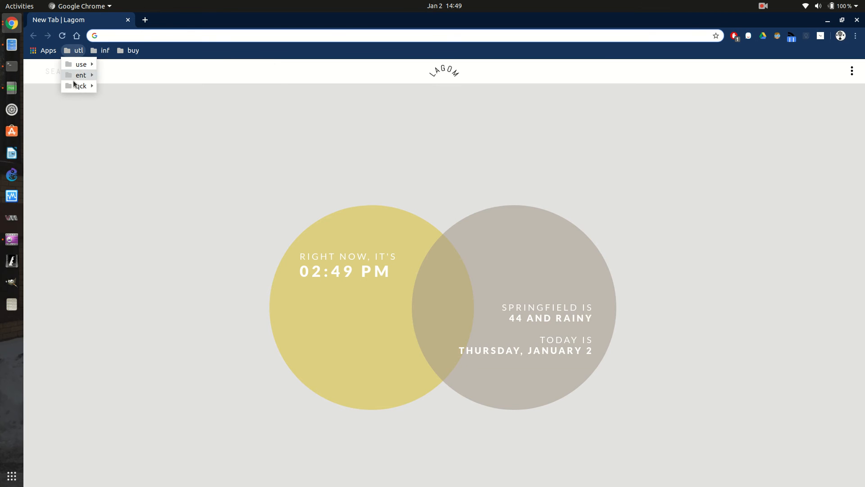
pyautogui.moveTo(91, 77)
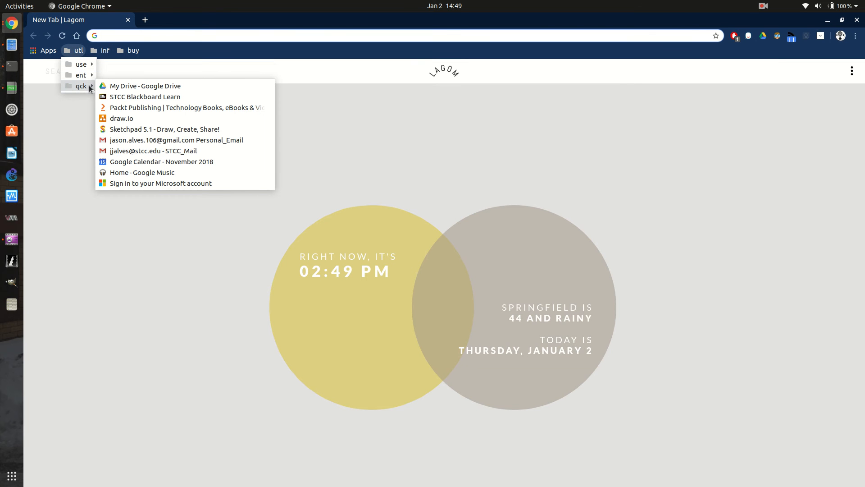
pyautogui.click(140, 97)
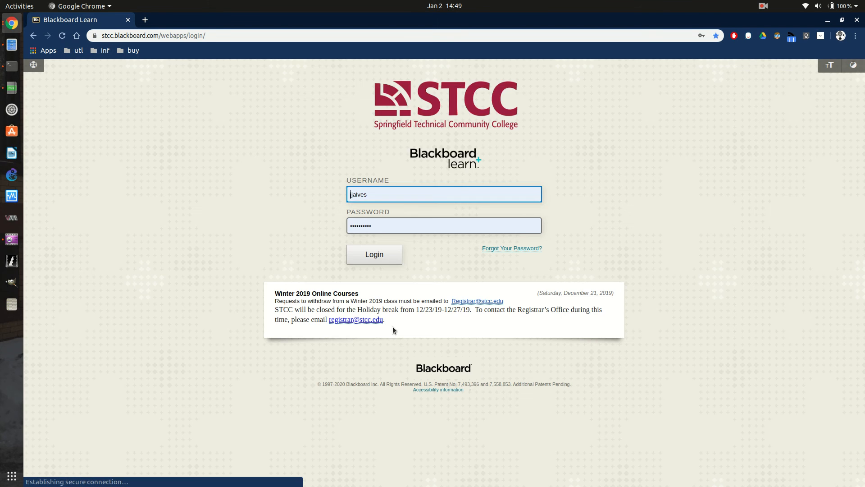
pyautogui.click(374, 255)
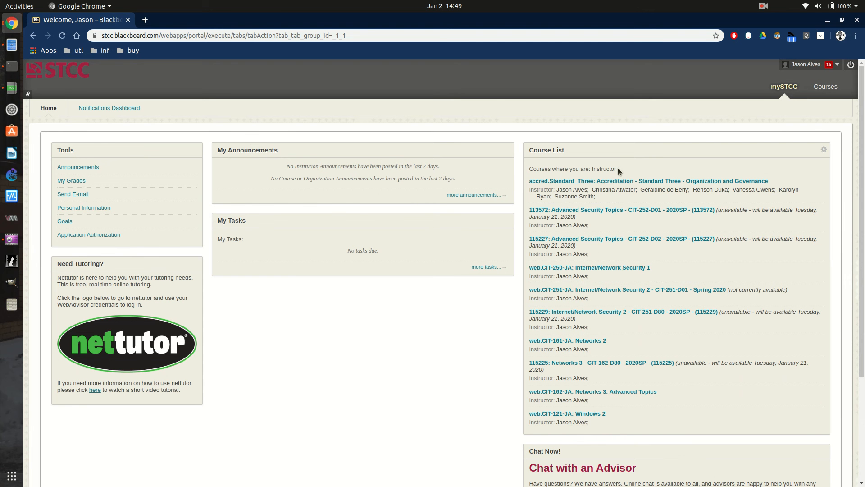
pyautogui.click(618, 182)
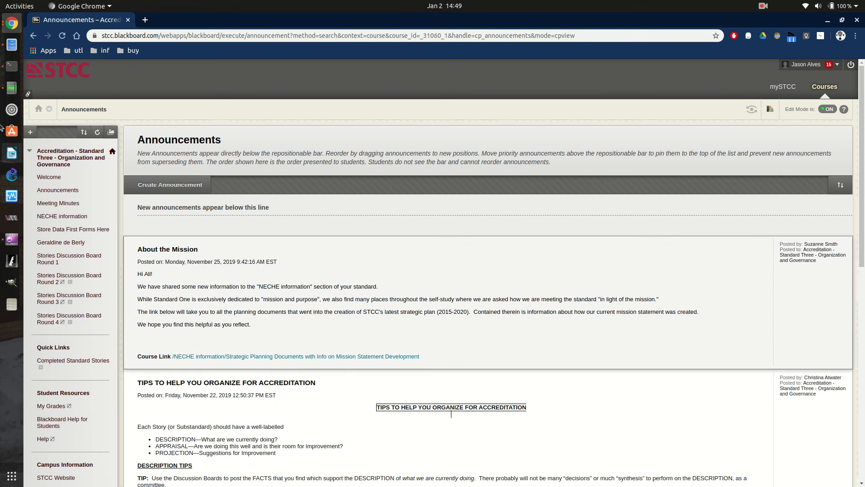
pyautogui.scroll(-3, 58, 316)
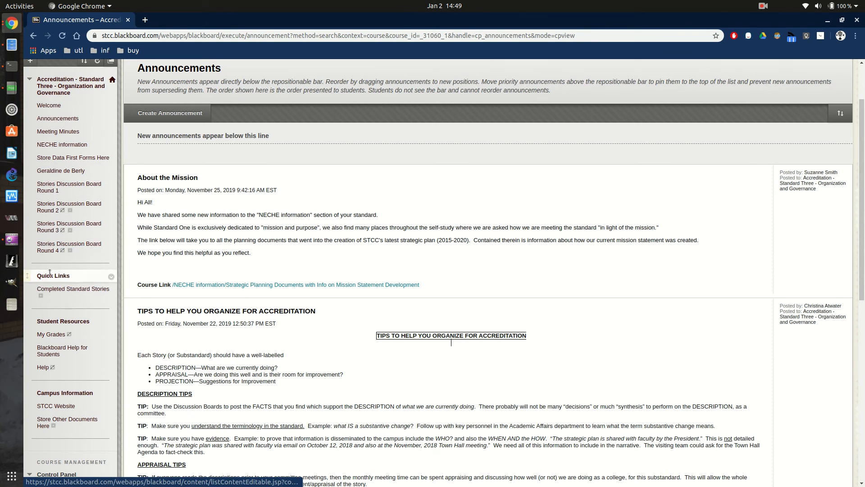
# Go to Stories Discussion Board Round 1 and open the Stories forum.
pyautogui.click(80, 182)
pyautogui.click(80, 180)
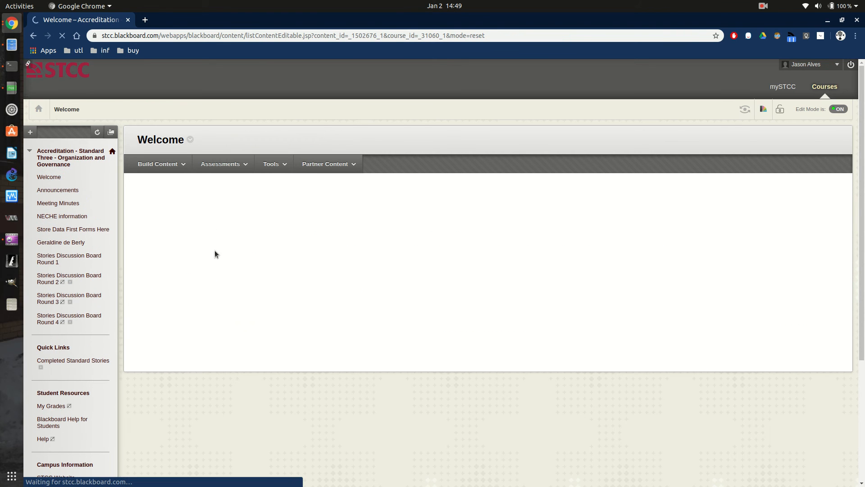
pyautogui.click(33, 35)
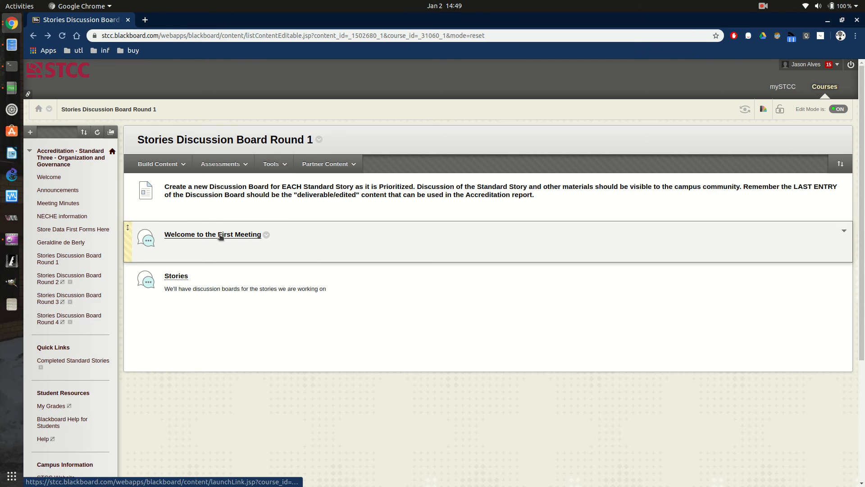
pyautogui.click(175, 276)
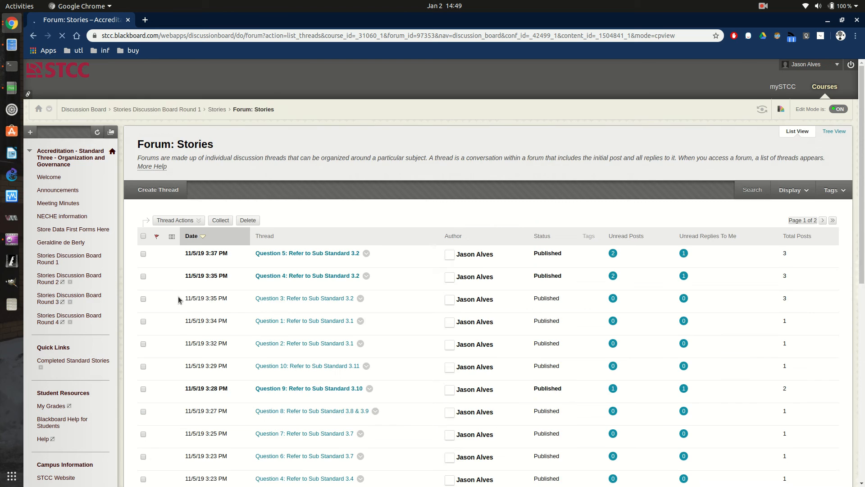
pyautogui.scroll(-2, 224, 293)
pyautogui.scroll(-5, 224, 293)
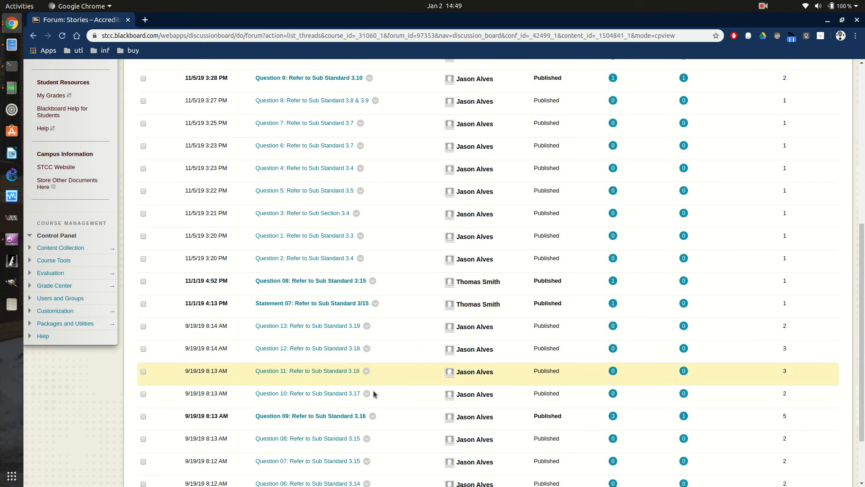
pyautogui.scroll(-2, 367, 254)
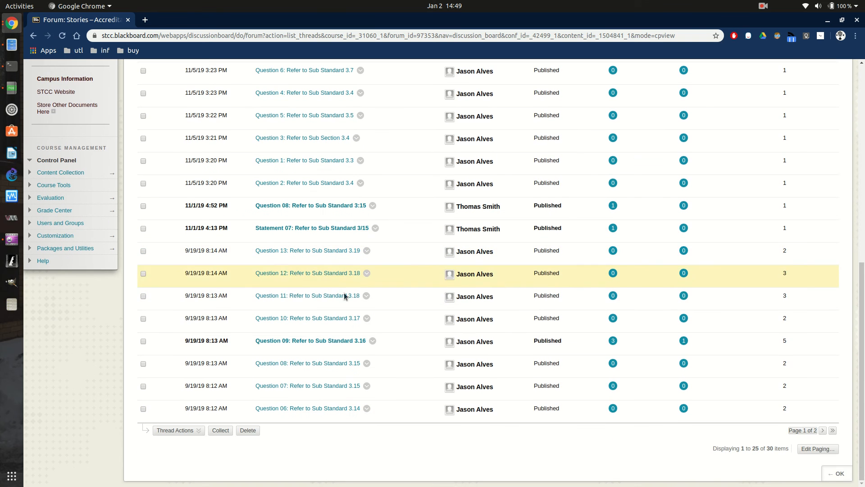
# Open the Question 13: Refer to Sub Standard 3.19 thread.
pyautogui.click(321, 342)
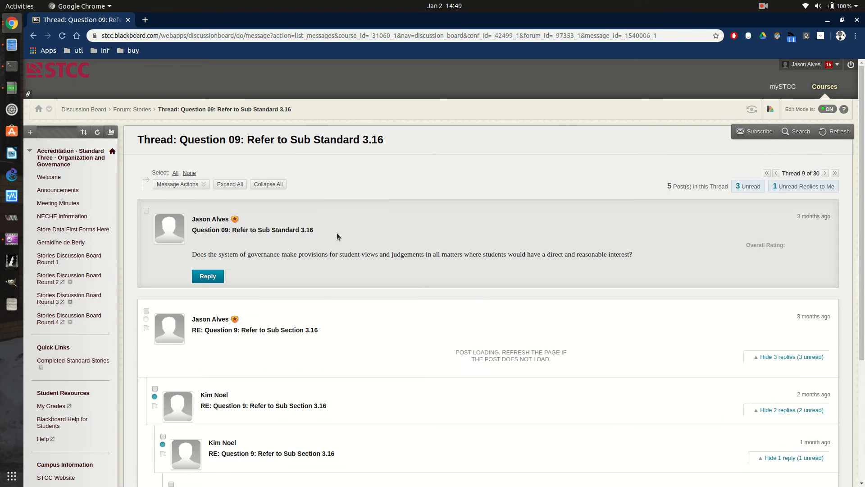
pyautogui.scroll(-3, 270, 270)
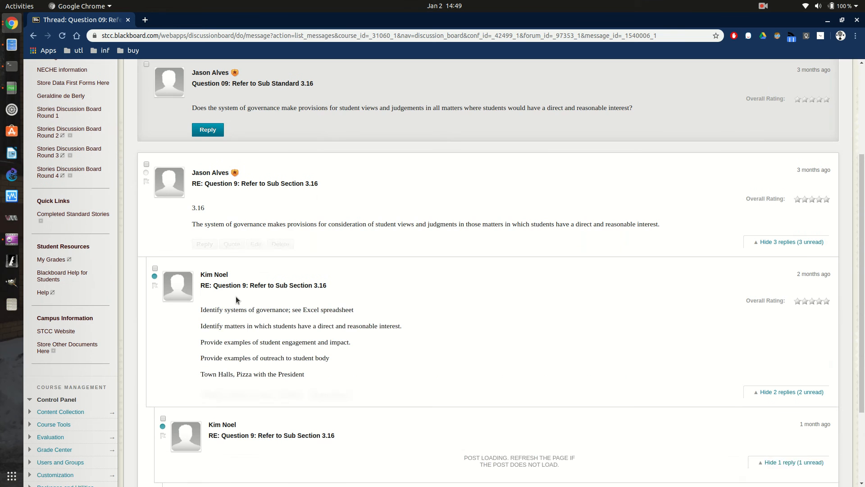
pyautogui.click(34, 36)
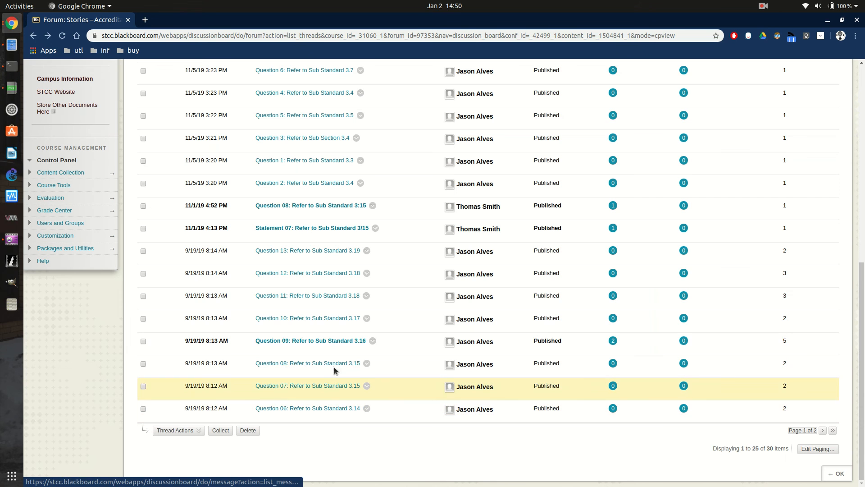
pyautogui.click(345, 255)
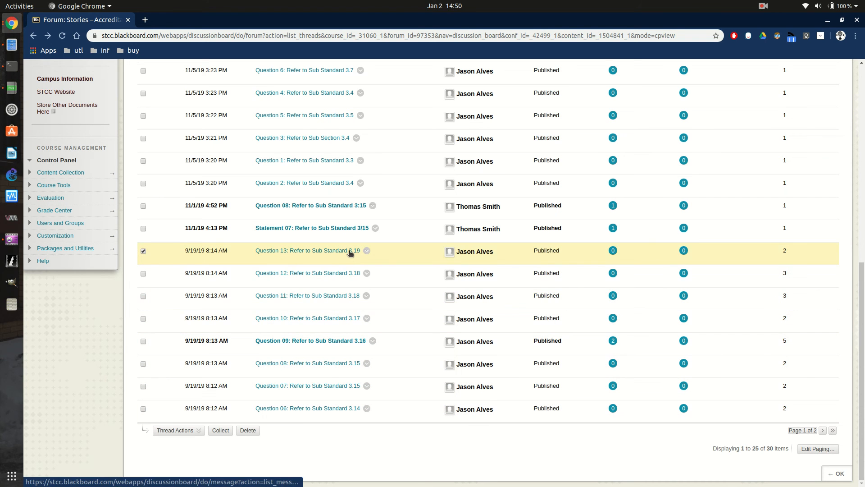
pyautogui.click(349, 253)
pyautogui.scroll(-6, 342, 257)
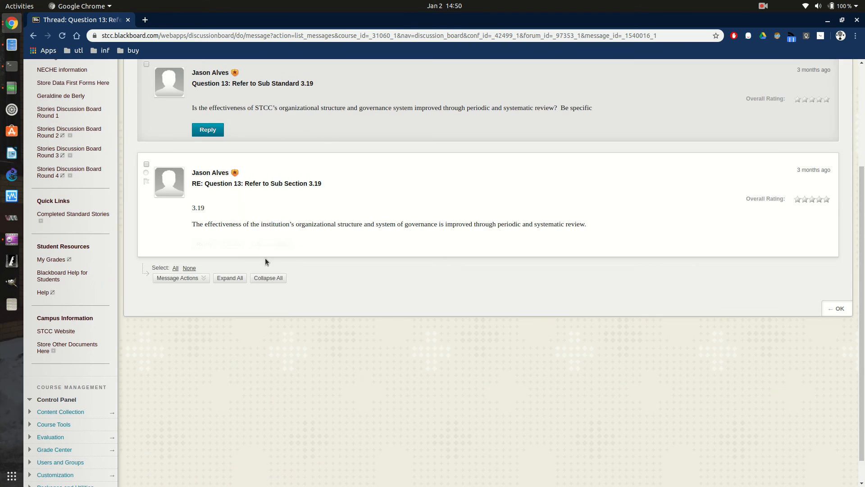
pyautogui.scroll(5, 296, 221)
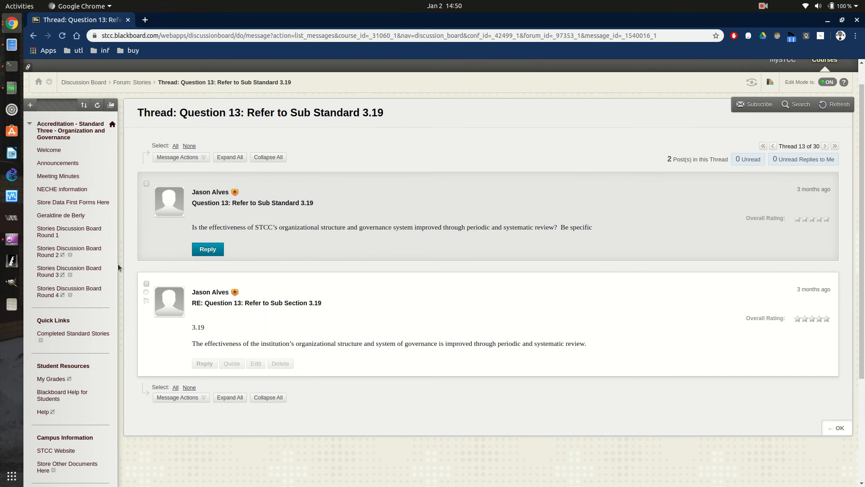
# Reply to the Question 13 post with 'Here is the doc in process:' and the pasted Drive URL, then select the URL.
pyautogui.click(201, 160)
pyautogui.click(207, 249)
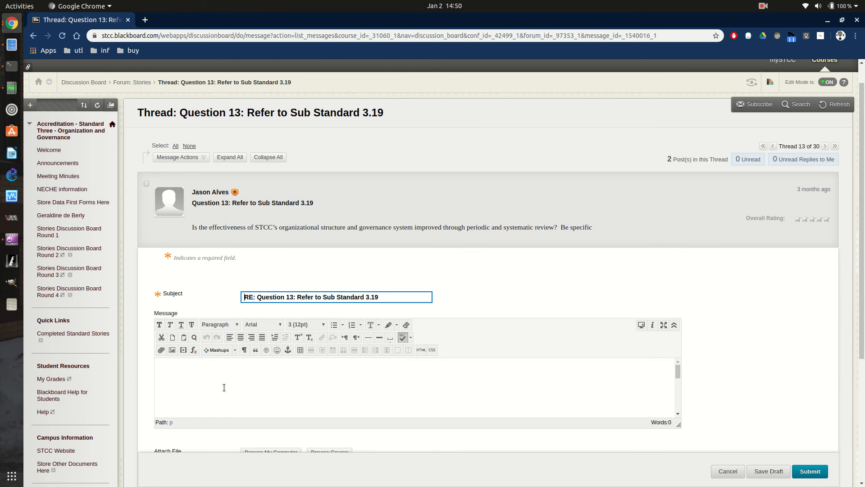
pyautogui.click(239, 380)
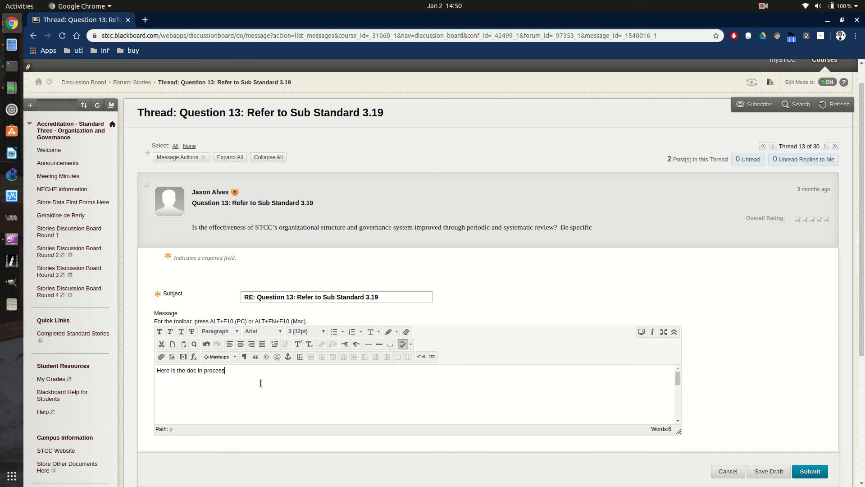
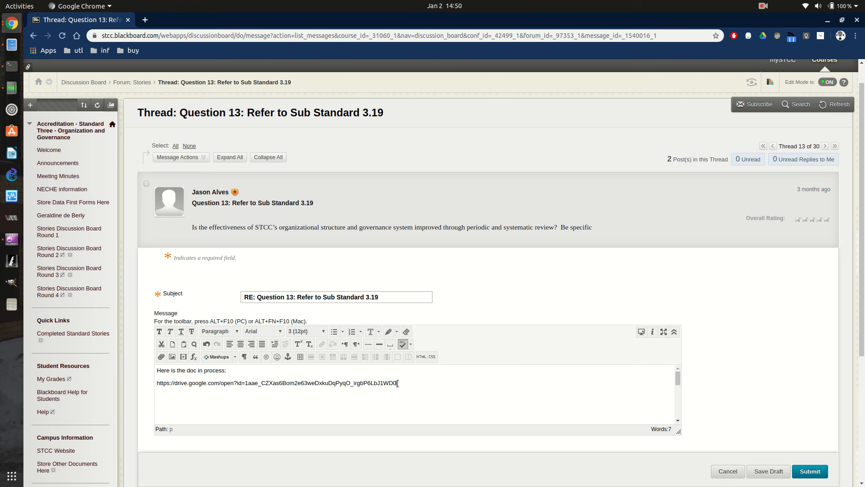
pyautogui.moveTo(397, 383); pyautogui.dragTo(160, 382)
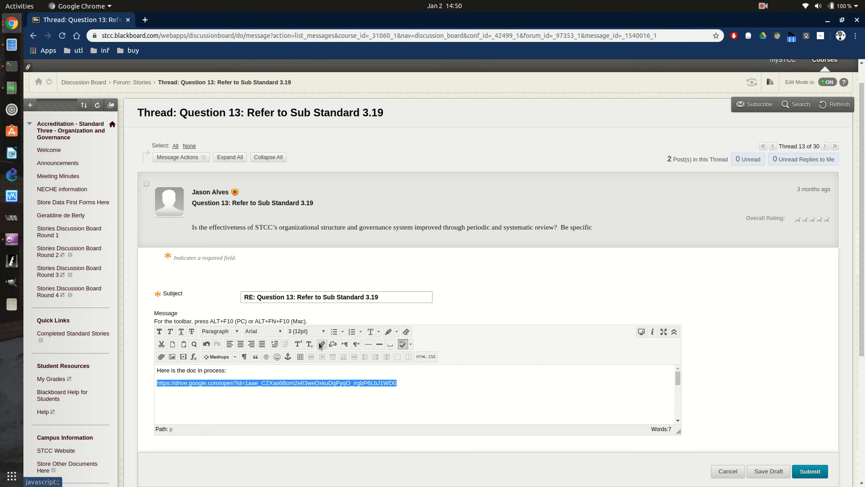
# Paste the Google Drive URL as the address in the Insert/Edit Link window.
pyautogui.click(321, 345)
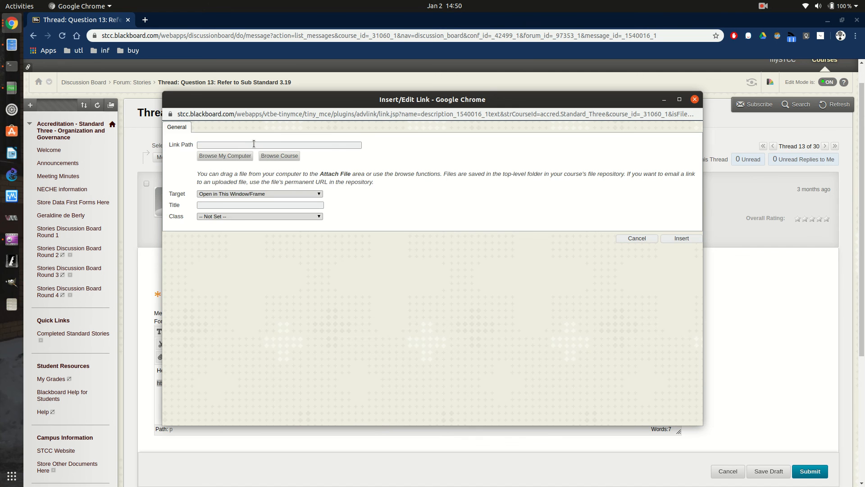
pyautogui.click(254, 145)
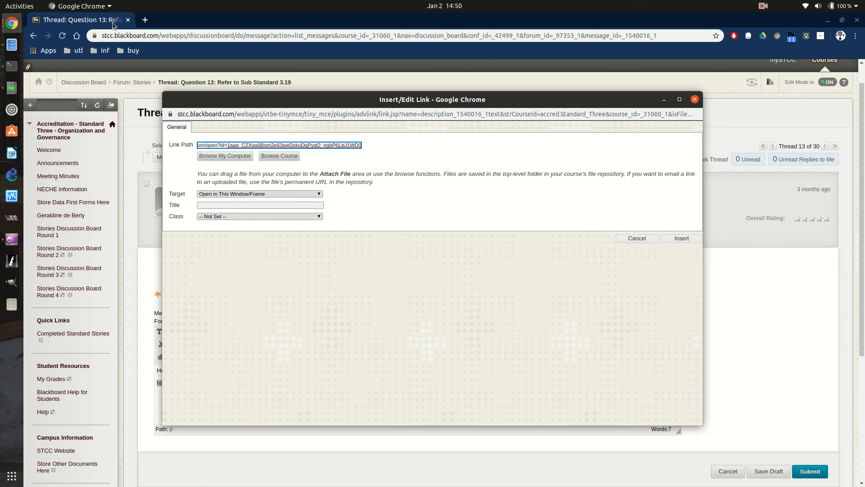
pyautogui.click(11, 23)
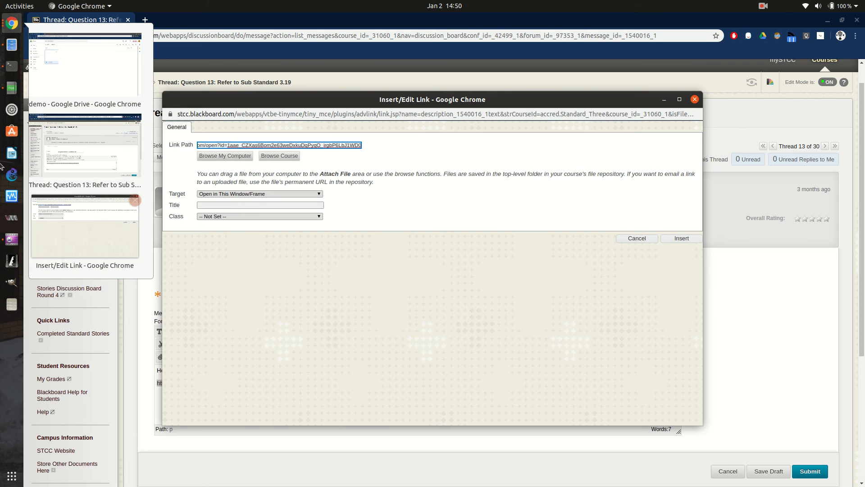
pyautogui.click(66, 66)
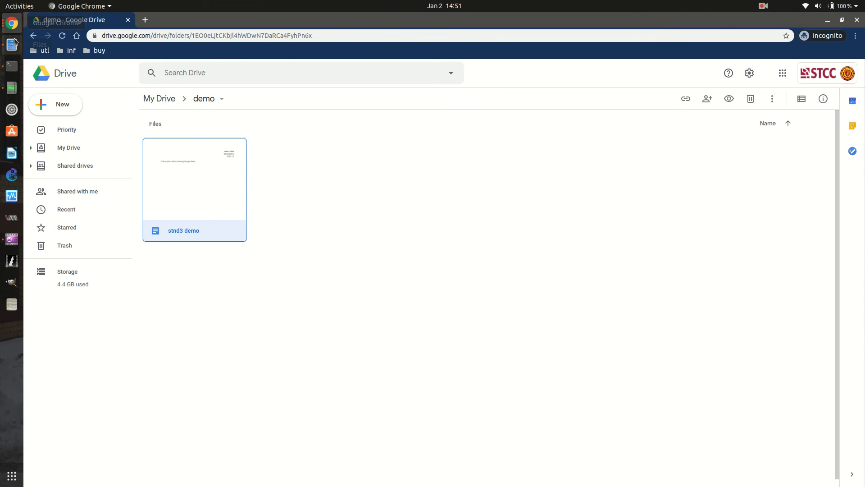
pyautogui.click(12, 23)
pyautogui.click(66, 141)
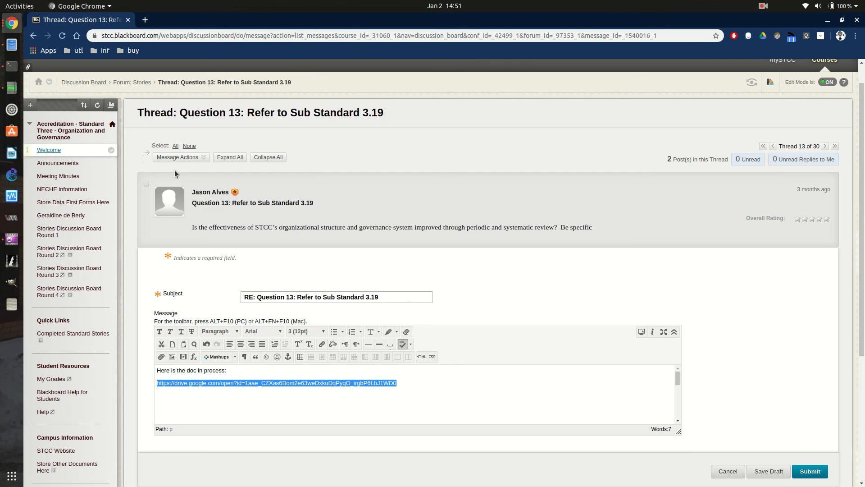
pyautogui.click(12, 23)
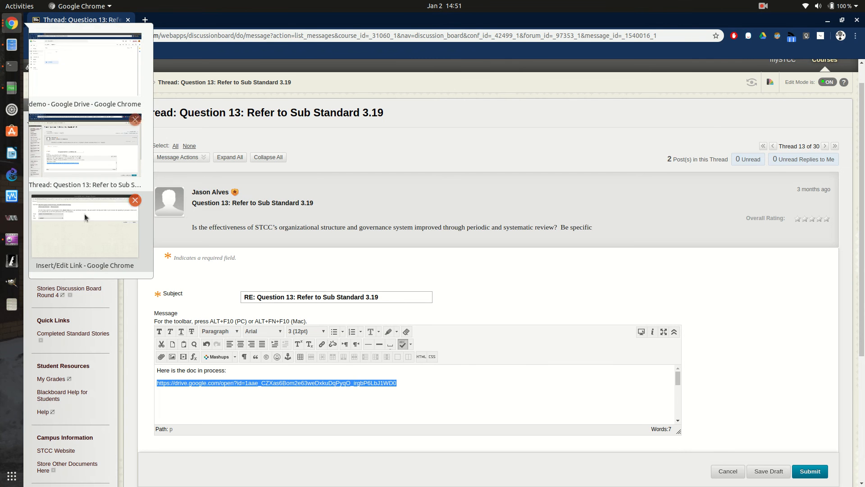
pyautogui.click(86, 225)
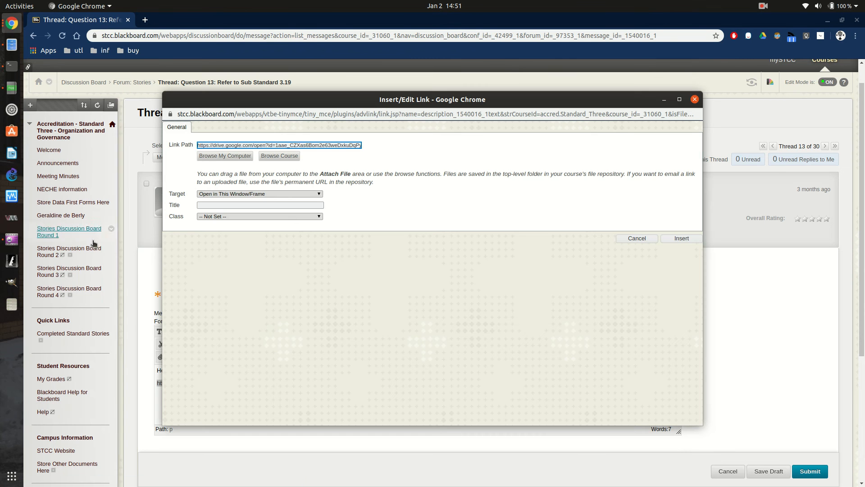
# Set the link target to Open in New Window (_blank) and insert the link.
pyautogui.click(260, 193)
pyautogui.click(260, 219)
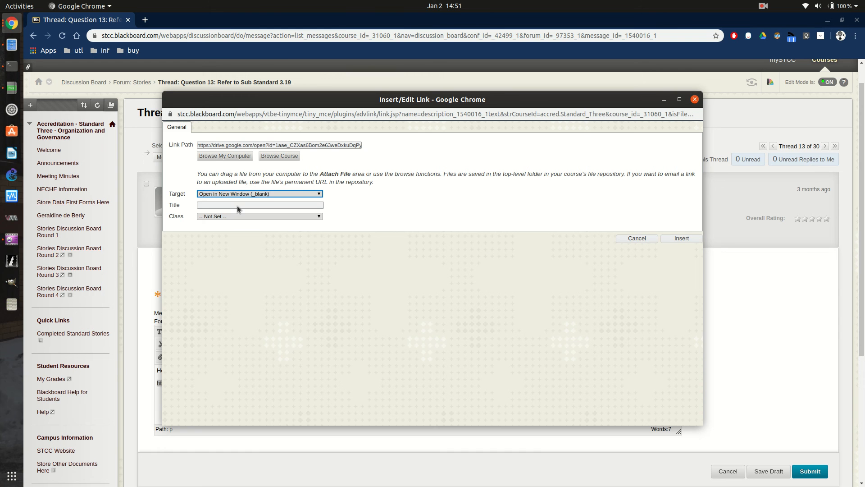
pyautogui.click(682, 239)
pyautogui.scroll(-3, 800, 309)
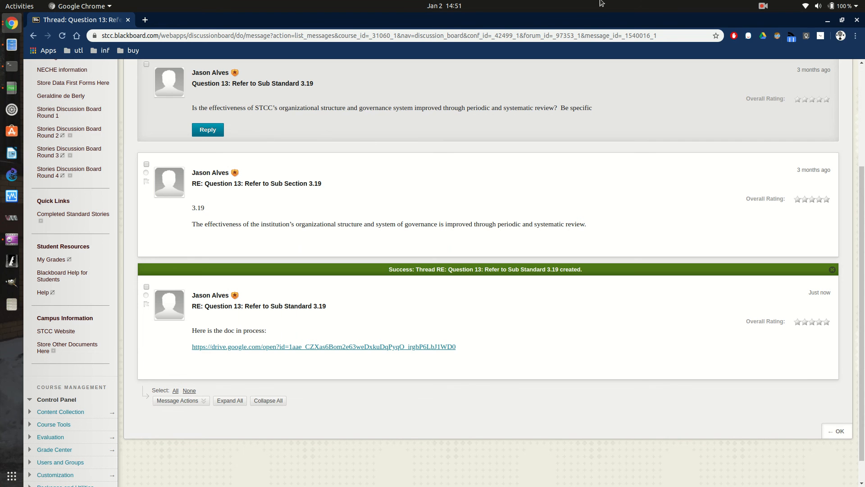
# Open the Drive link from the posted reply, docking the document left and Incognito Drive right.
pyautogui.click(841, 37)
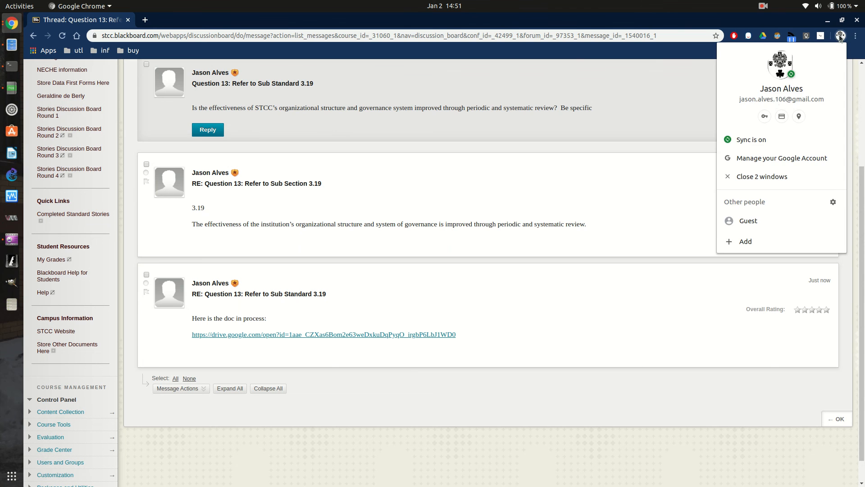
pyautogui.click(839, 36)
pyautogui.scroll(-2, 372, 191)
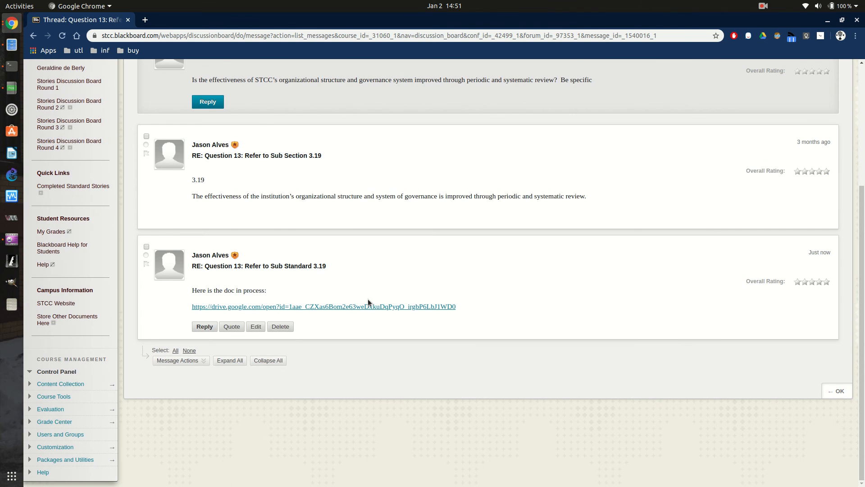
pyautogui.click(368, 305)
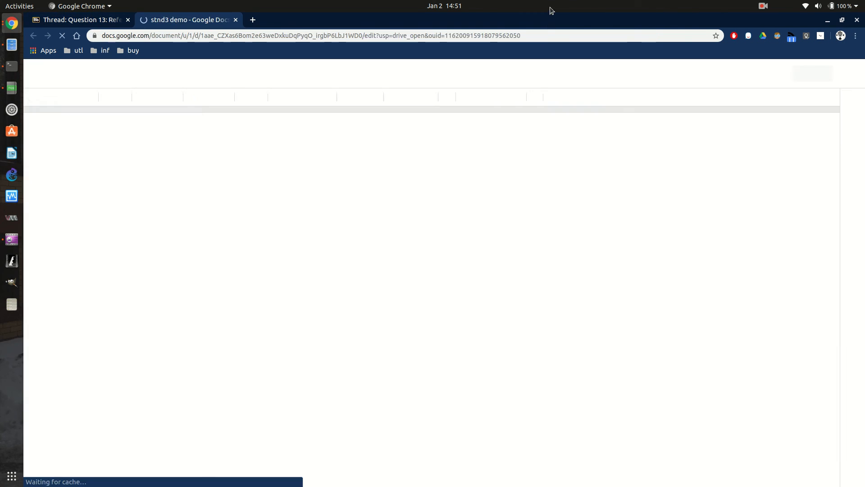
pyautogui.moveTo(550, 8); pyautogui.dragTo(1, 218)
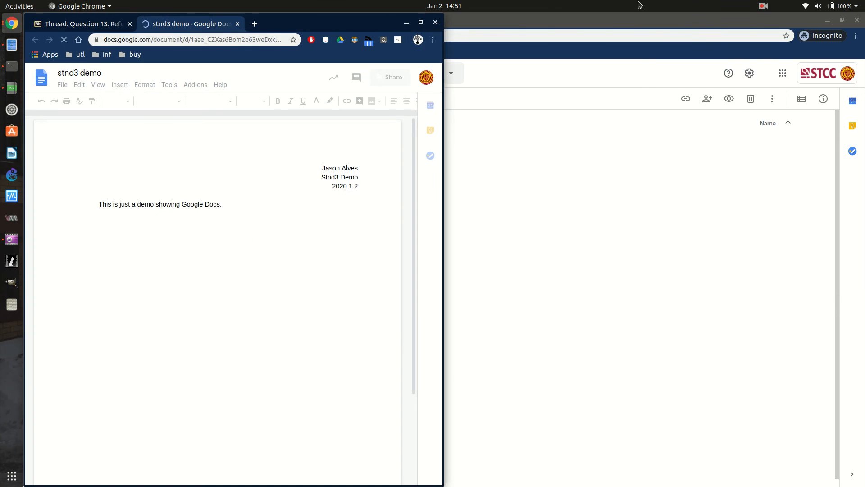
pyautogui.moveTo(625, 9); pyautogui.dragTo(864, 227)
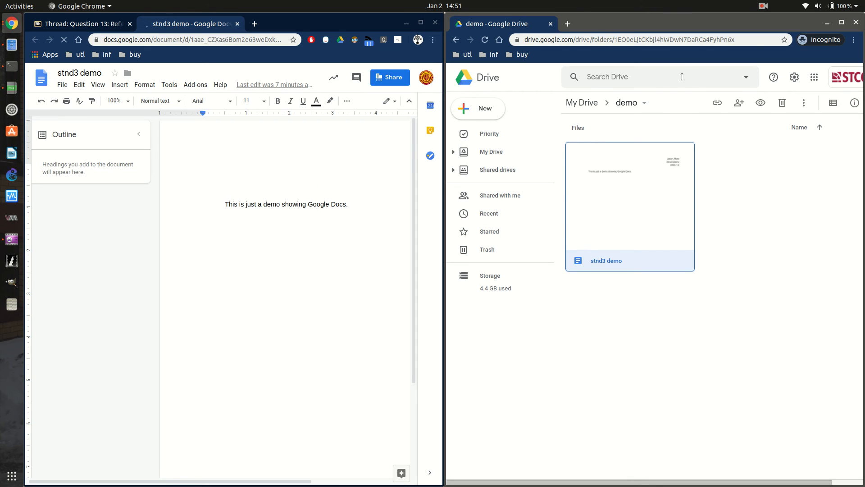
# Open stnd3 demo in the second window and add 'This looks terrible, you should be fired...' after 'Docs.'.
pyautogui.doubleClick(615, 201)
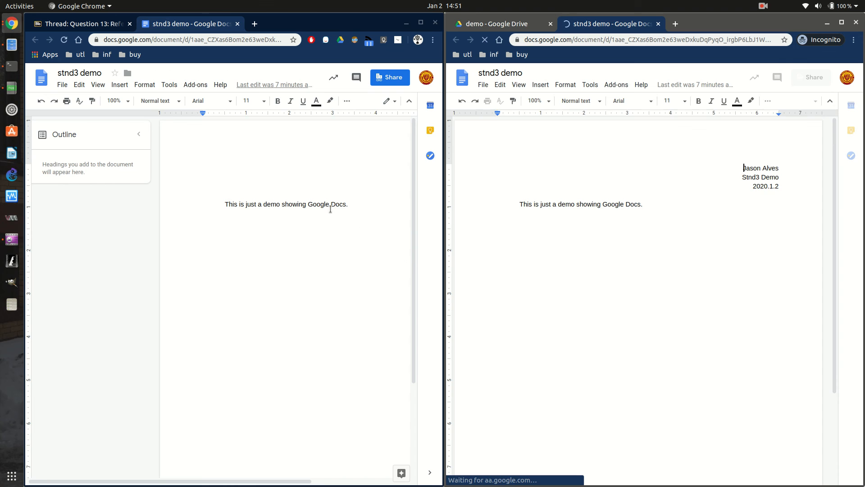
pyautogui.click(349, 201)
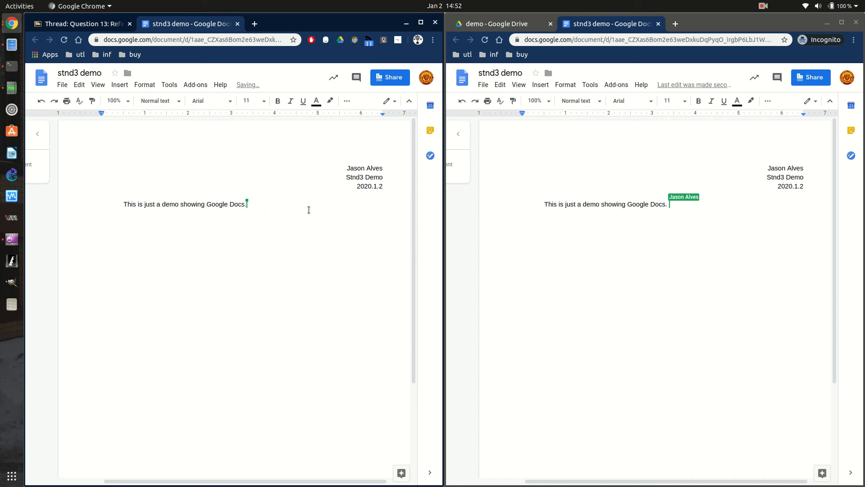
pyautogui.write('This looks t')
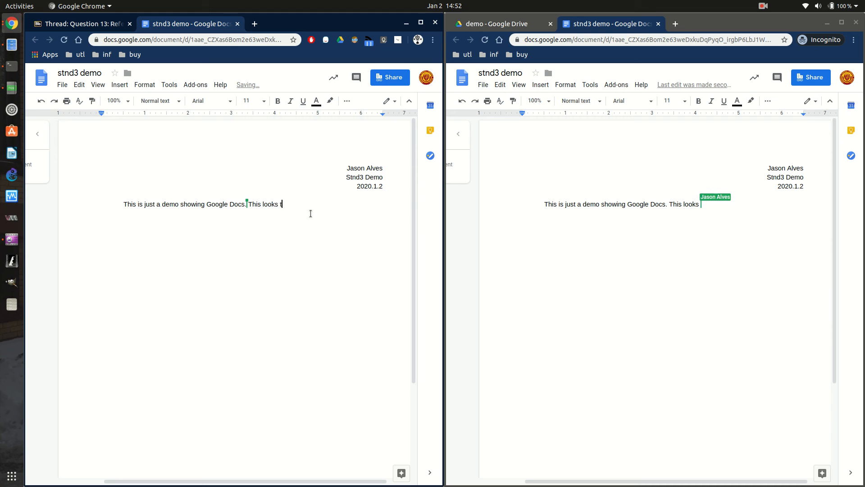
pyautogui.write('errible')
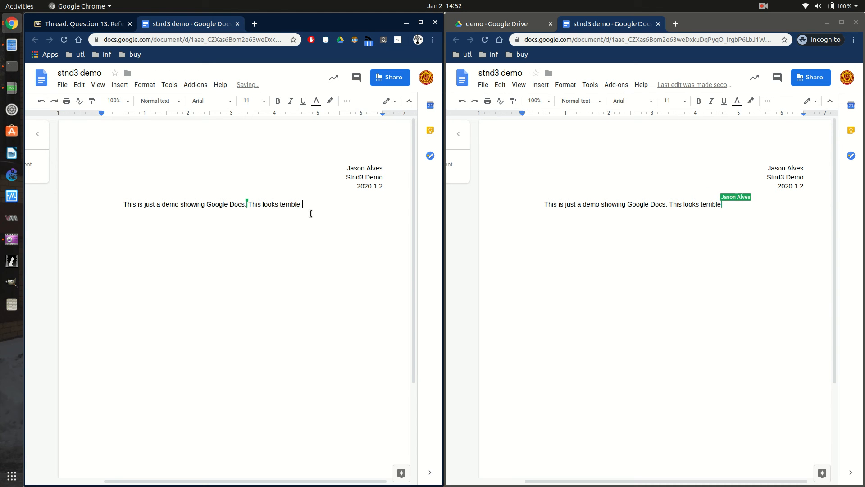
pyautogui.press('BackSpace')
pyautogui.write(', you shou')
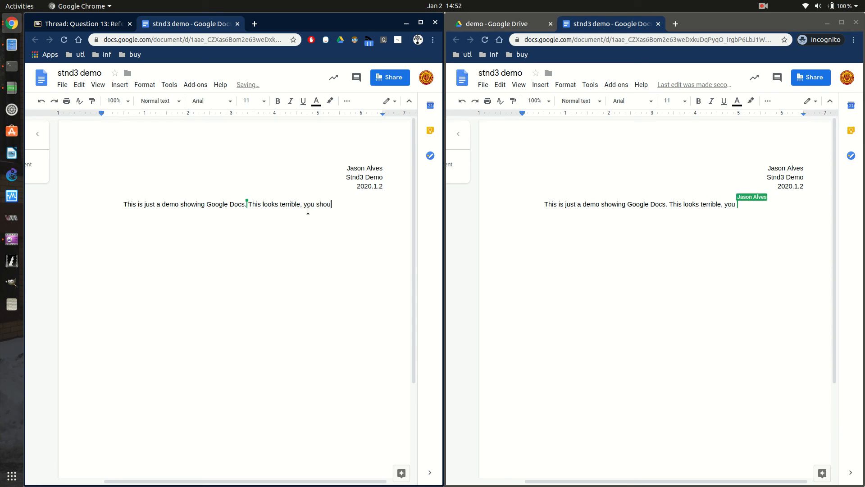
pyautogui.write('ld be fire')
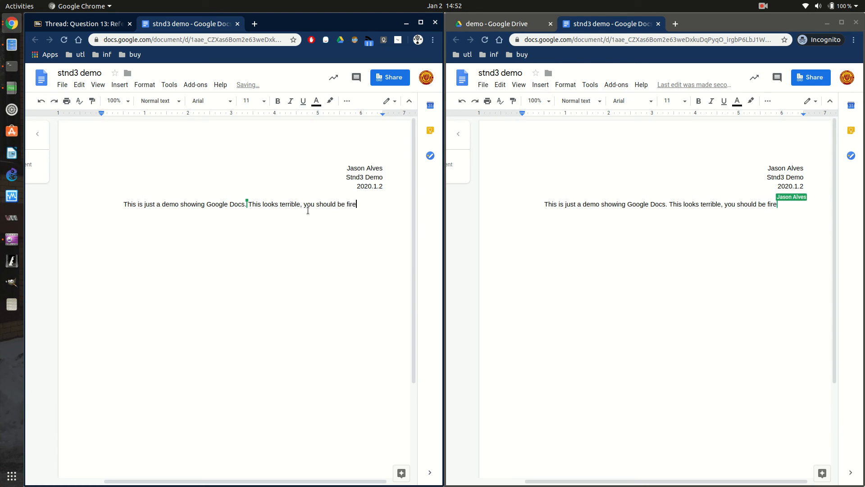
pyautogui.write('d...')
# Edit the word 'terrible' from both windows, changing it to 'terribke' and back to 'terrible'.
pyautogui.click(800, 199)
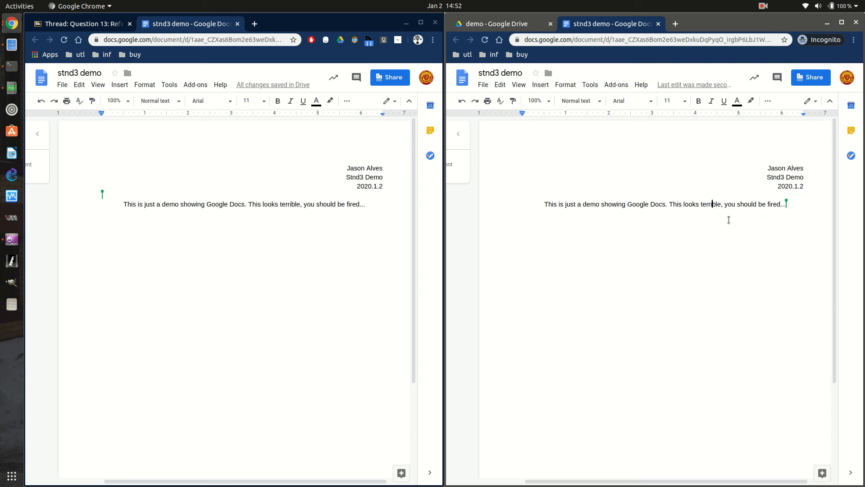
pyautogui.press('Right')
pyautogui.press('Right')
pyautogui.click(295, 204)
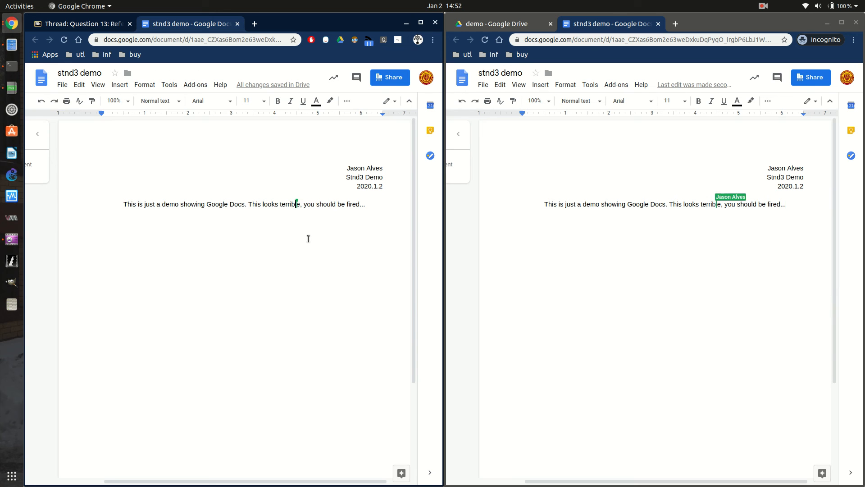
pyautogui.press('Left')
pyautogui.press('Left')
pyautogui.press('Left')
pyautogui.press('Left')
pyautogui.press('Left')
pyautogui.press('Left')
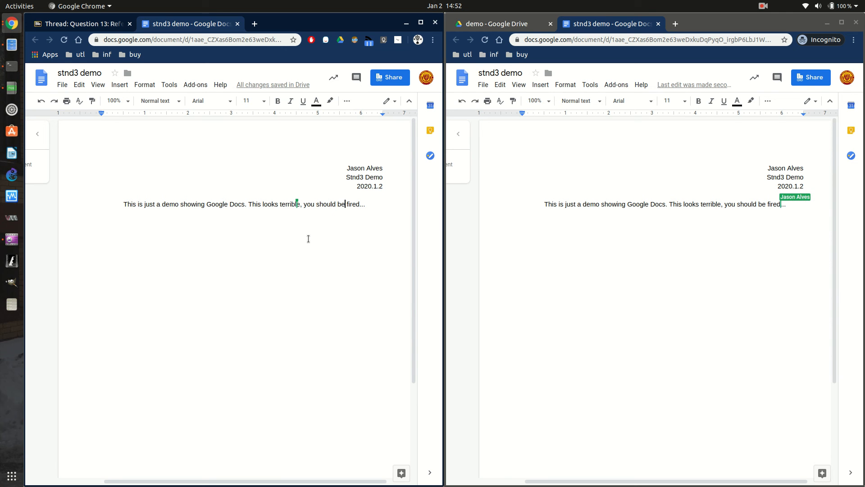
pyautogui.press('Delete')
pyautogui.press('Delete')
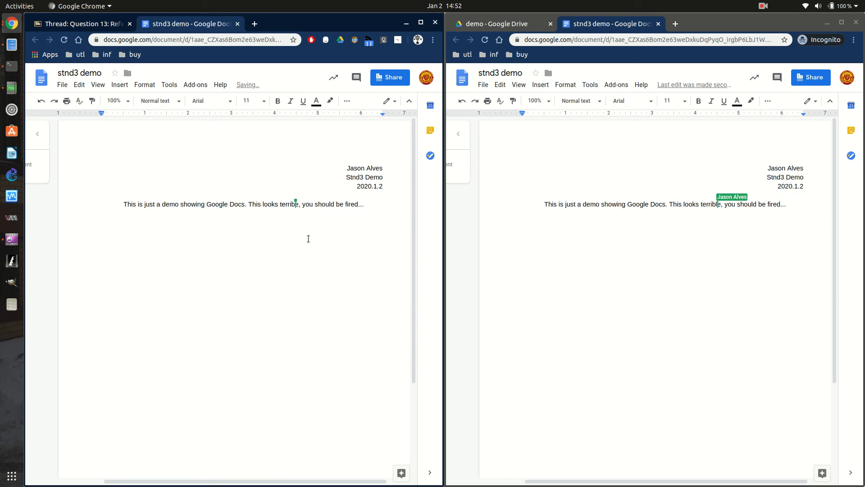
pyautogui.write('k')
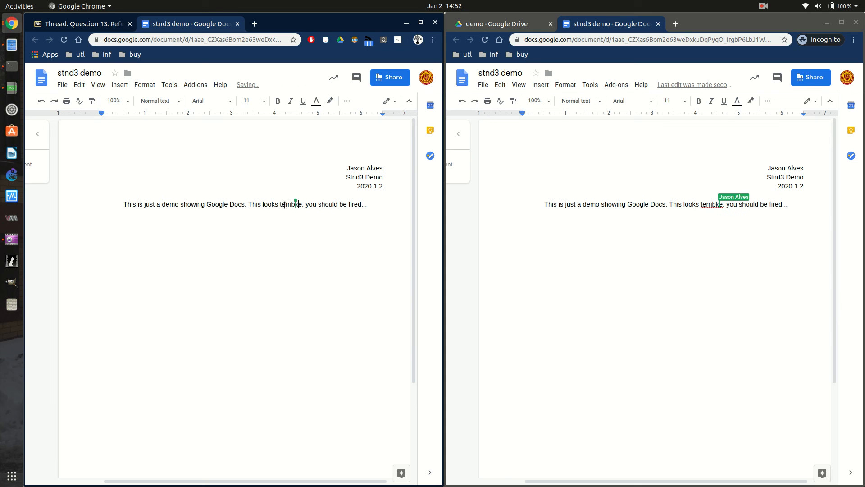
pyautogui.click(339, 210)
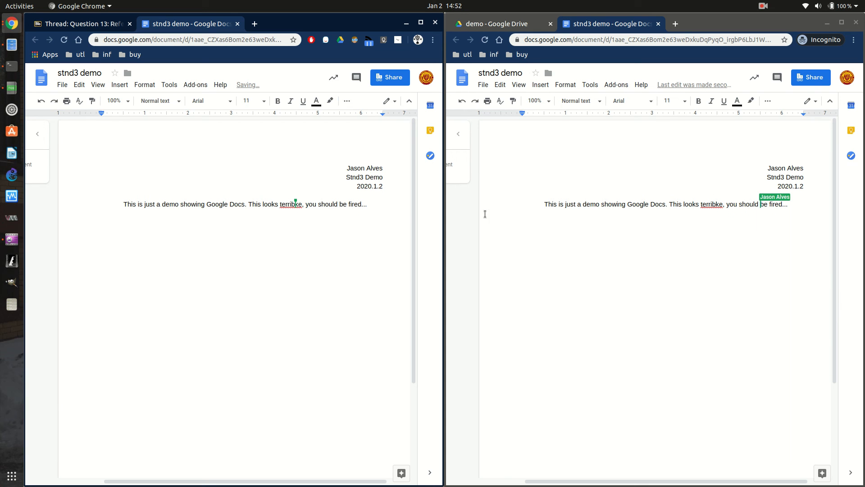
pyautogui.click(723, 209)
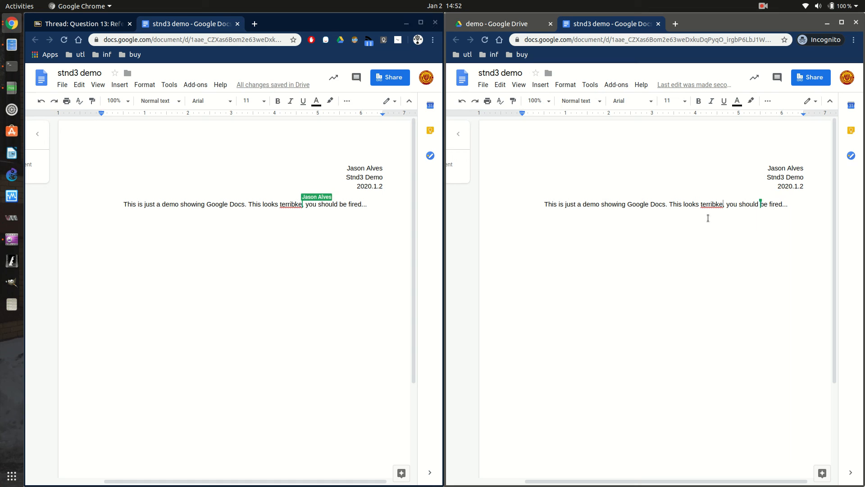
pyautogui.press('BackSpace')
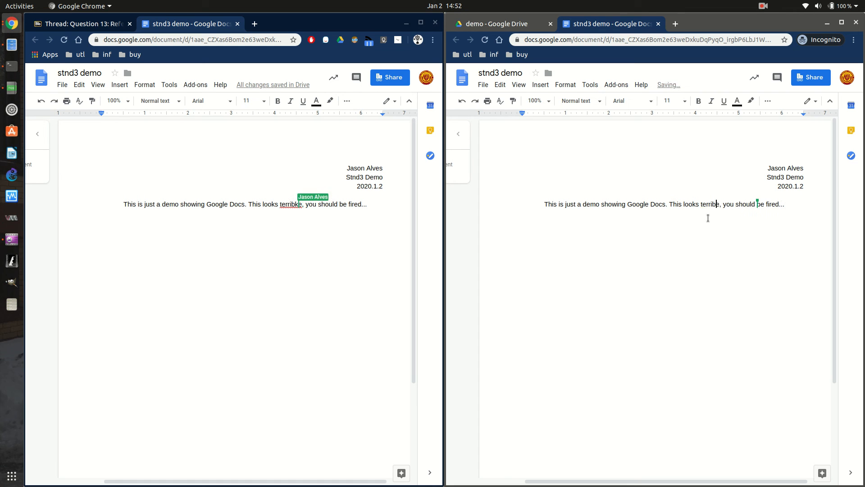
pyautogui.write('l')
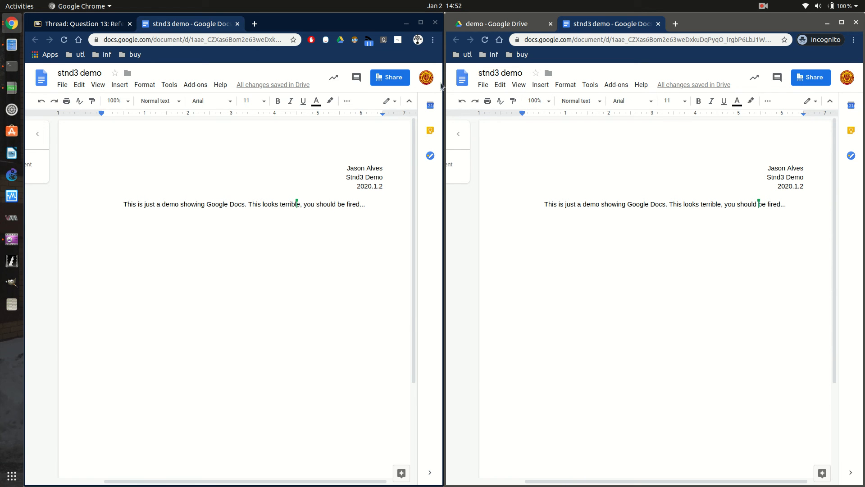
# Reload stnd3 demo under the second Google account and dismiss the view-history and signed-in notices.
pyautogui.click(425, 79)
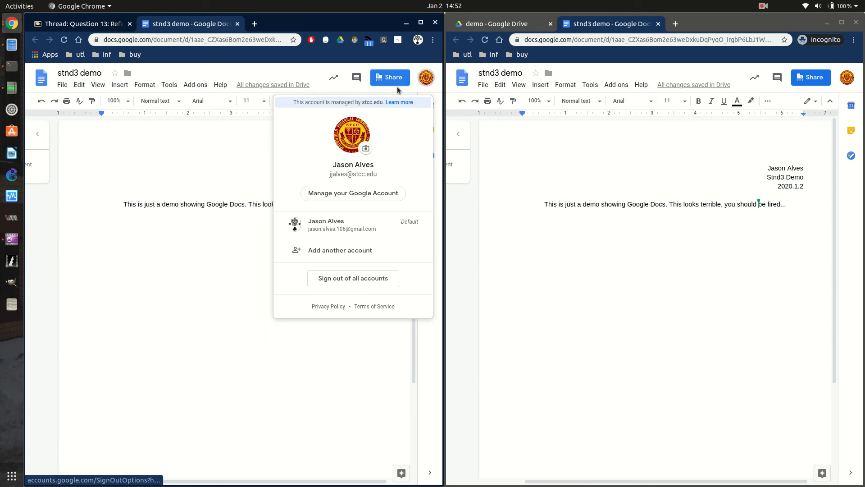
pyautogui.click(334, 225)
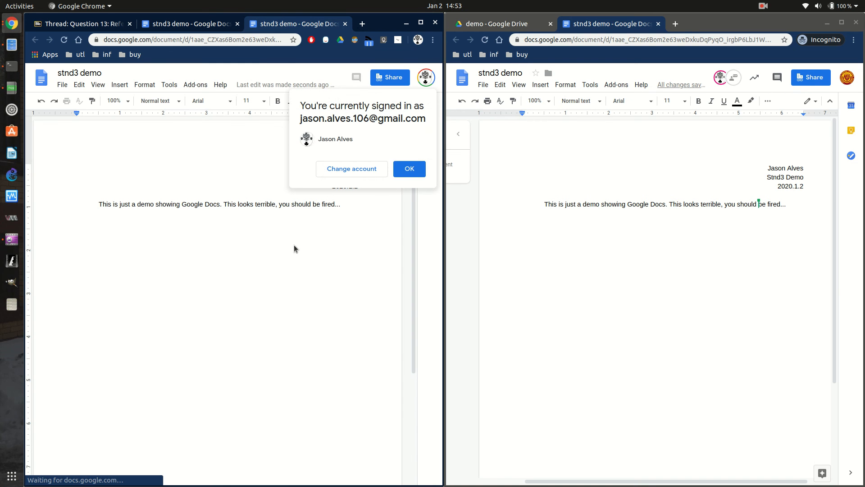
pyautogui.click(302, 205)
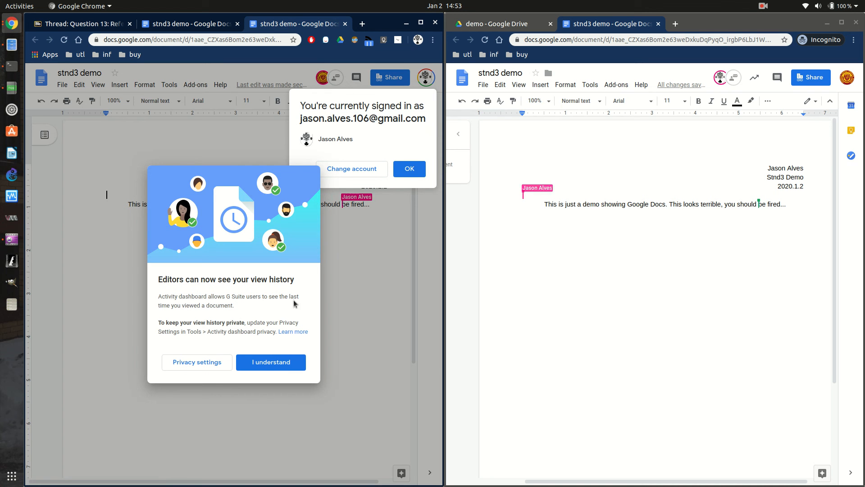
pyautogui.click(271, 362)
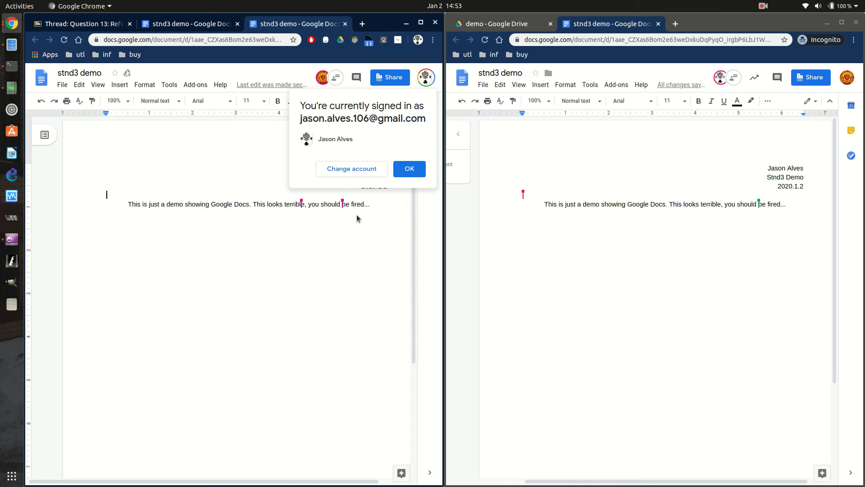
pyautogui.click(411, 170)
pyautogui.click(391, 201)
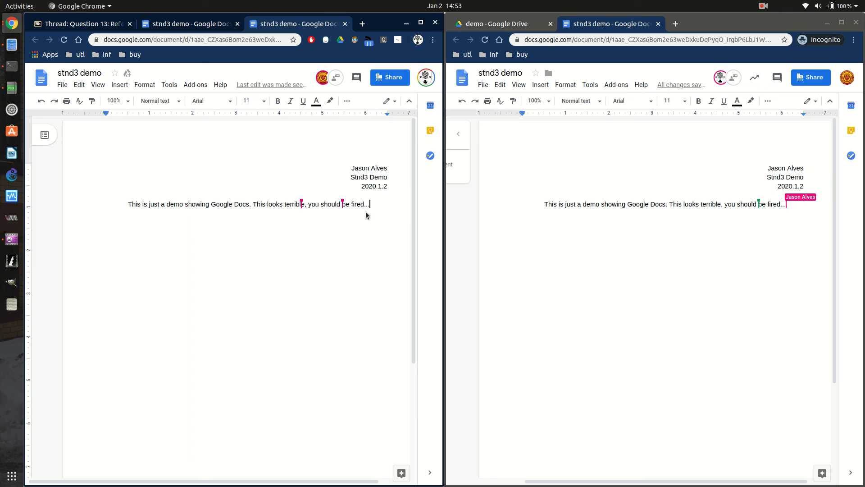
# Add a new line reading 'Nevermind I messed up' beneath the demo paragraph.
pyautogui.press('Return')
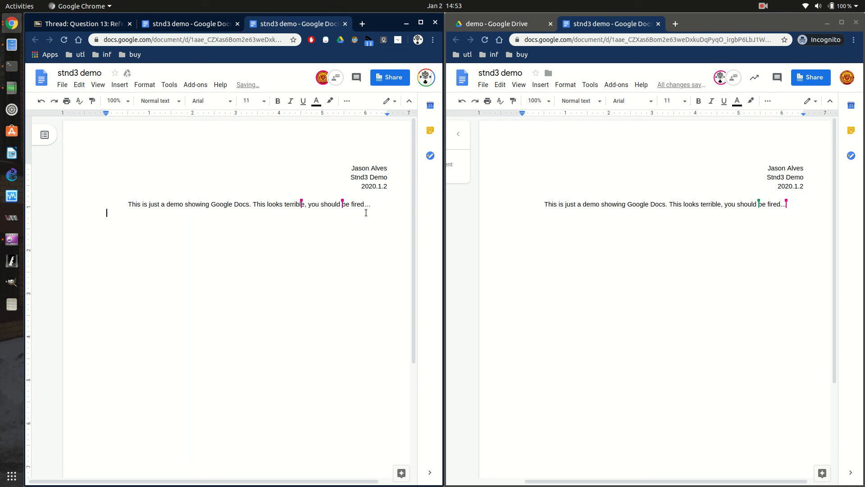
pyautogui.write('Never')
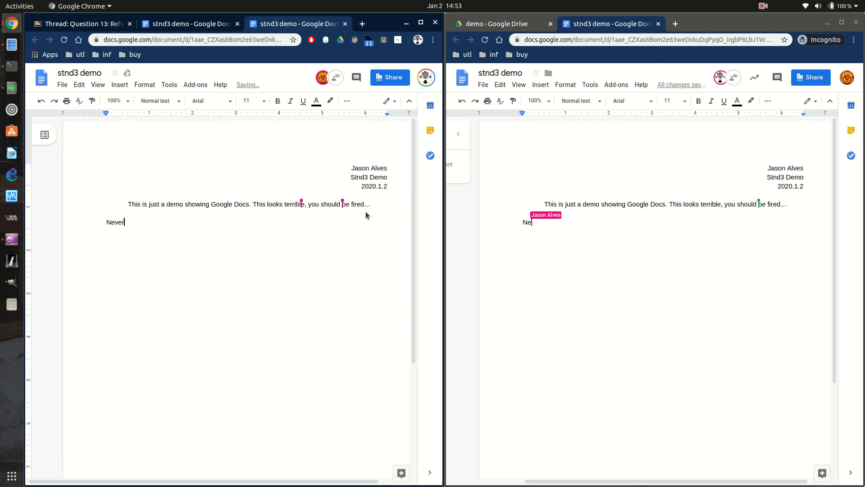
pyautogui.write('mind')
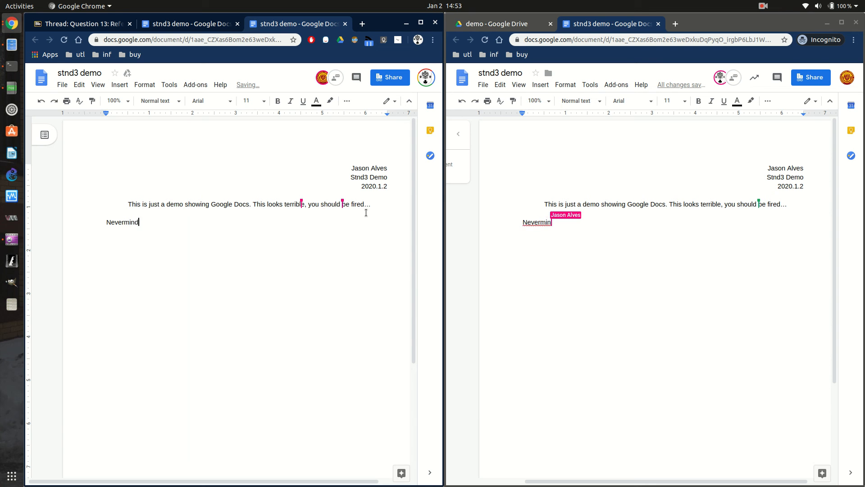
pyautogui.write(' I messed up')
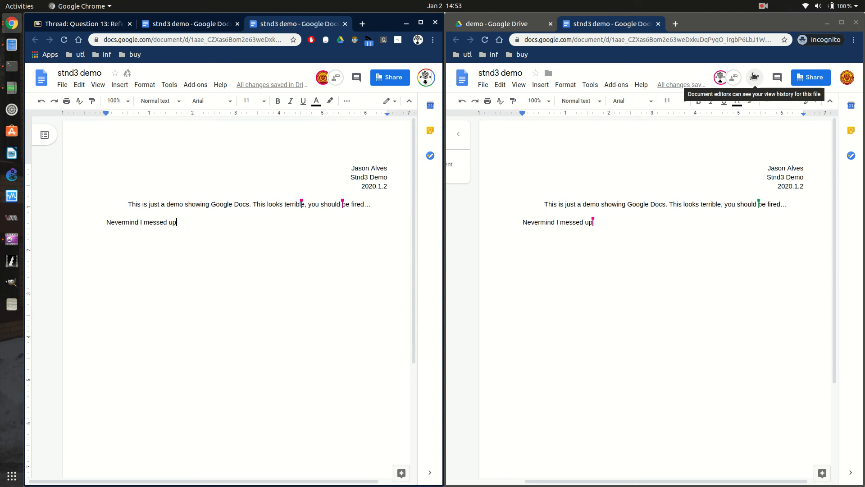
pyautogui.click(754, 77)
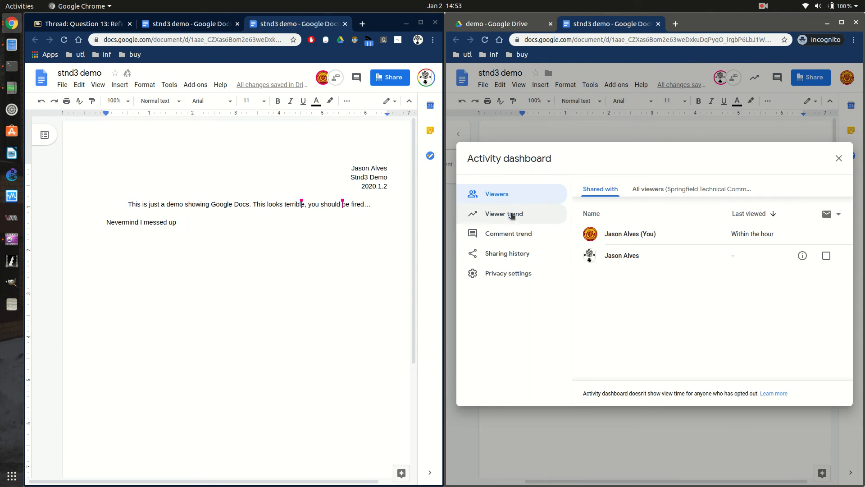
pyautogui.click(838, 160)
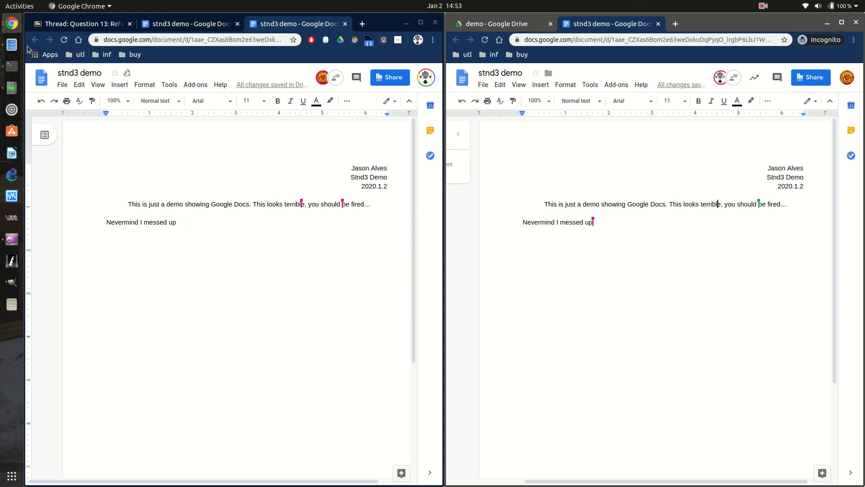
pyautogui.click(12, 87)
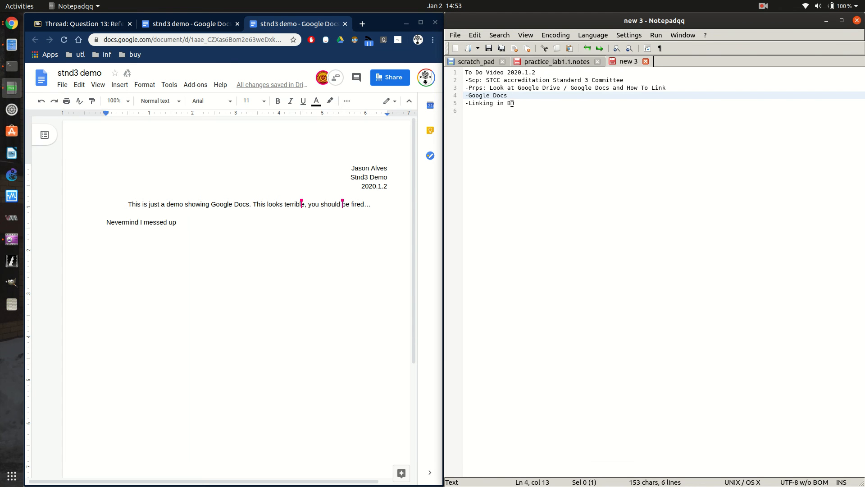
pyautogui.click(524, 86)
pyautogui.click(826, 21)
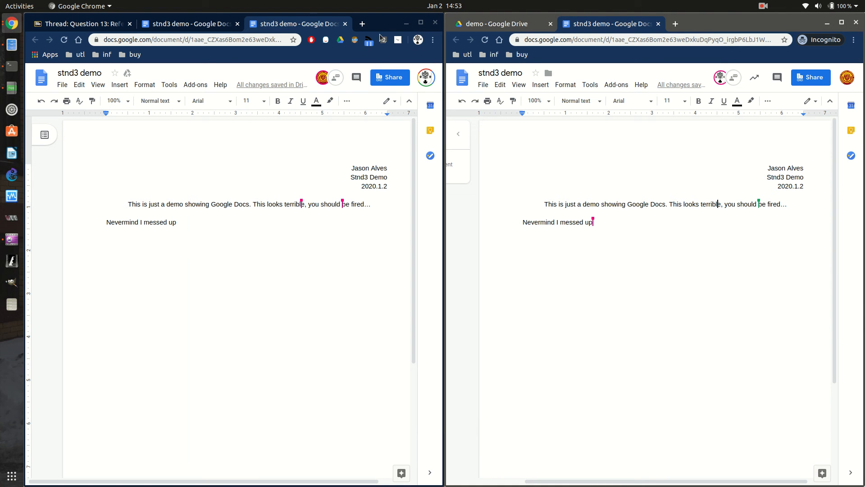
# Open and close the collaborator chat, then add stnd3 demo to My Drive.
pyautogui.click(334, 81)
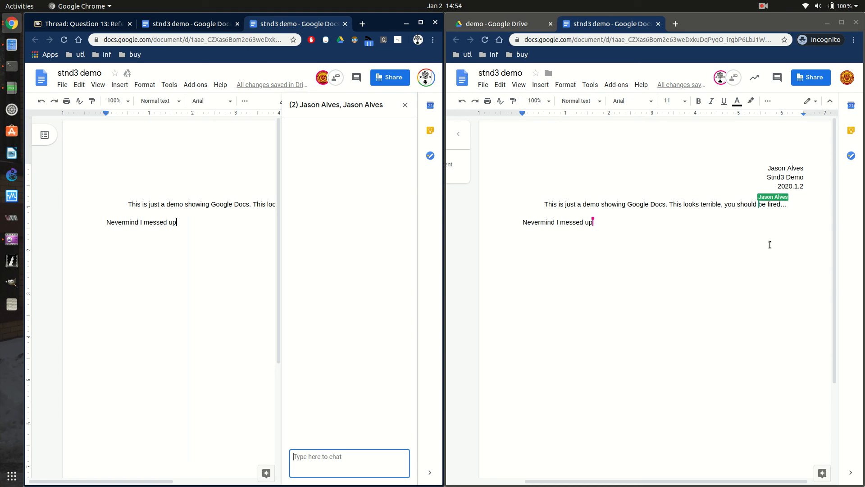
pyautogui.click(406, 105)
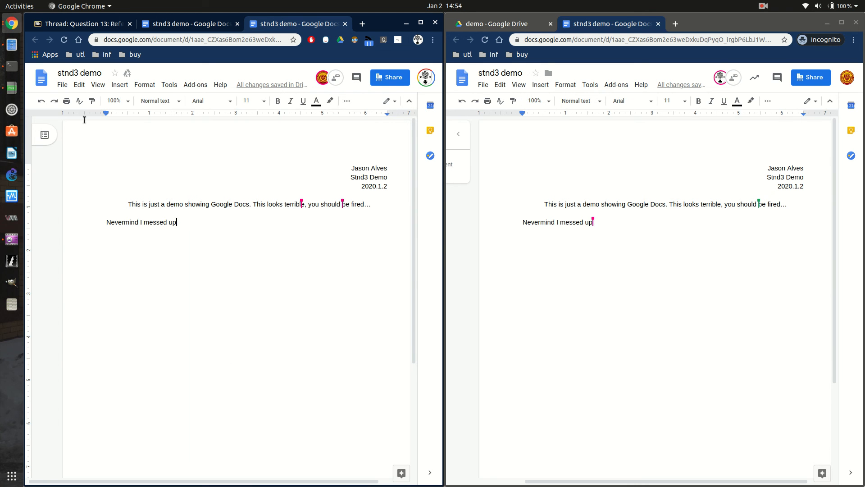
pyautogui.click(128, 74)
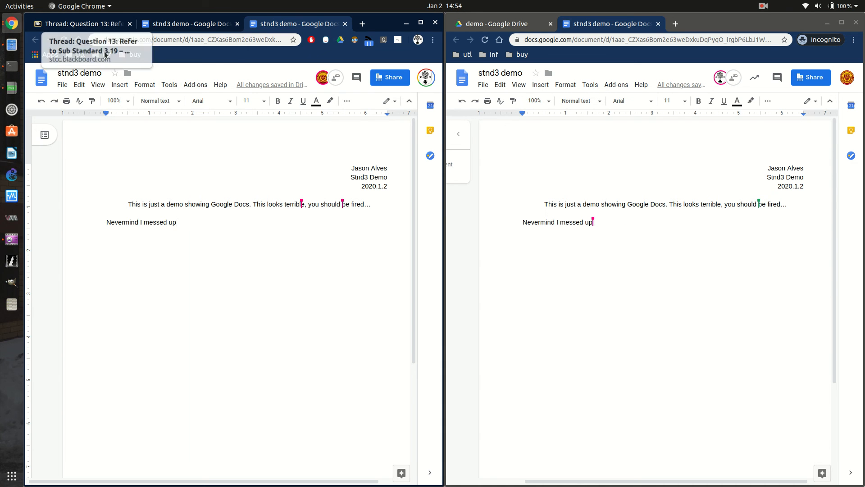
# Open stnd3 demo from My Drive in Google Drive in a new tab.
pyautogui.click(362, 24)
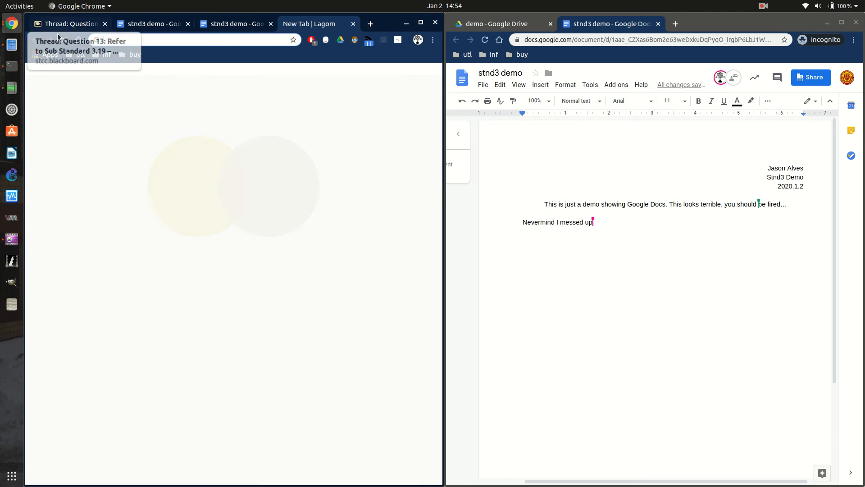
pyautogui.click(45, 55)
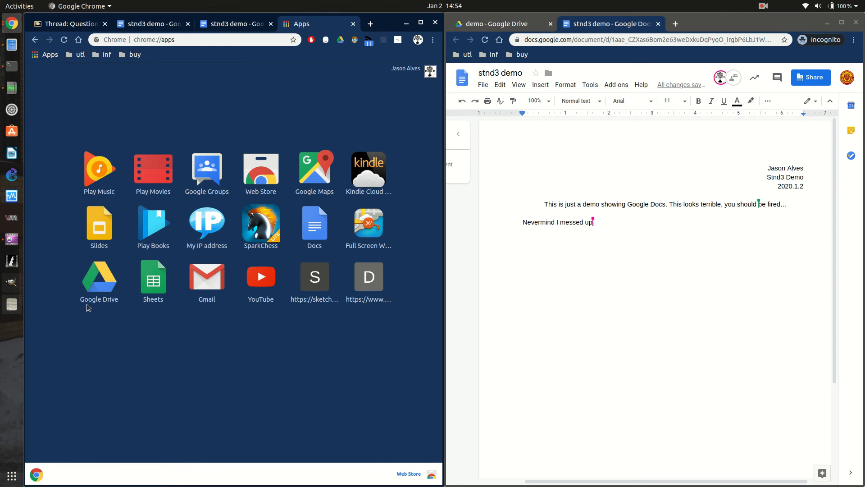
pyautogui.click(95, 282)
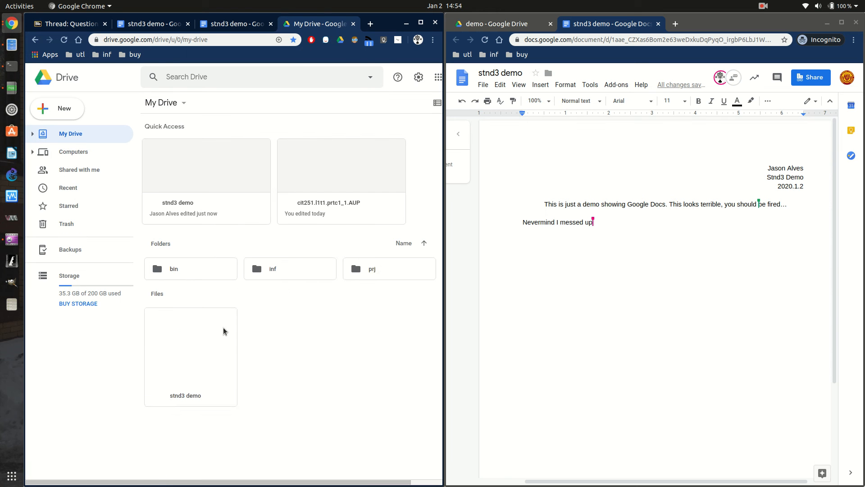
pyautogui.doubleClick(211, 396)
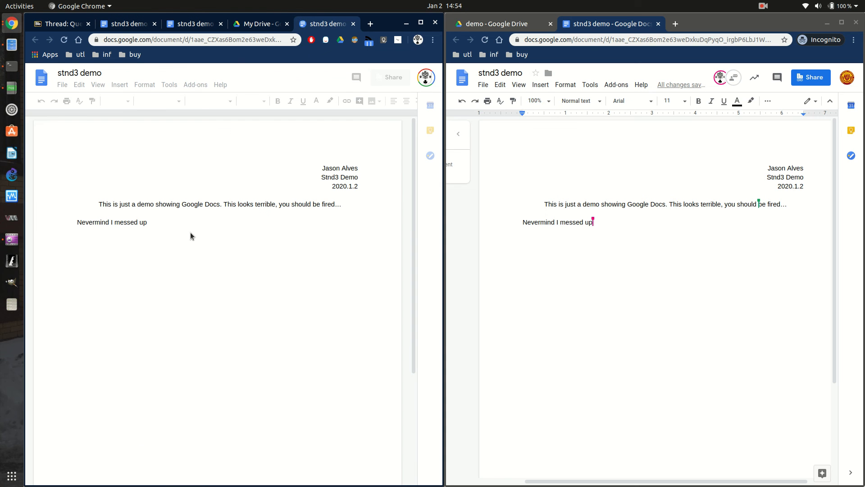
# Select the trailing space after 'Nevermind I messed up' and dismiss the signed-in notice.
pyautogui.click(158, 220)
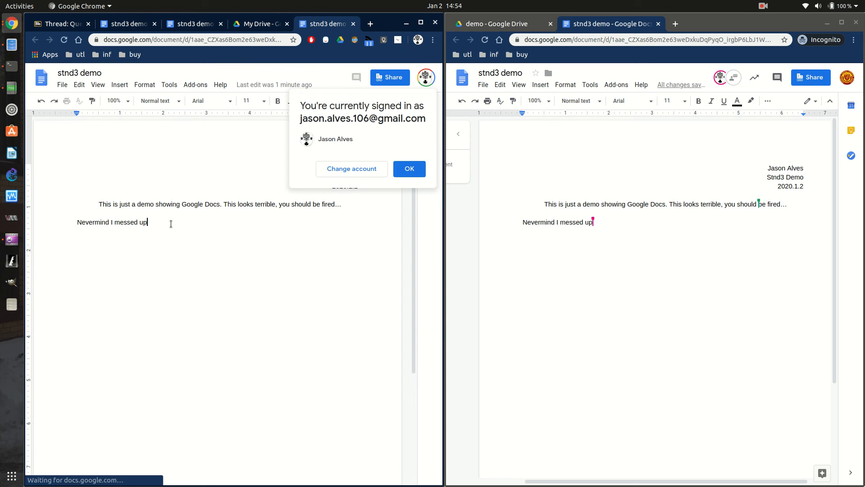
pyautogui.doubleClick(160, 227)
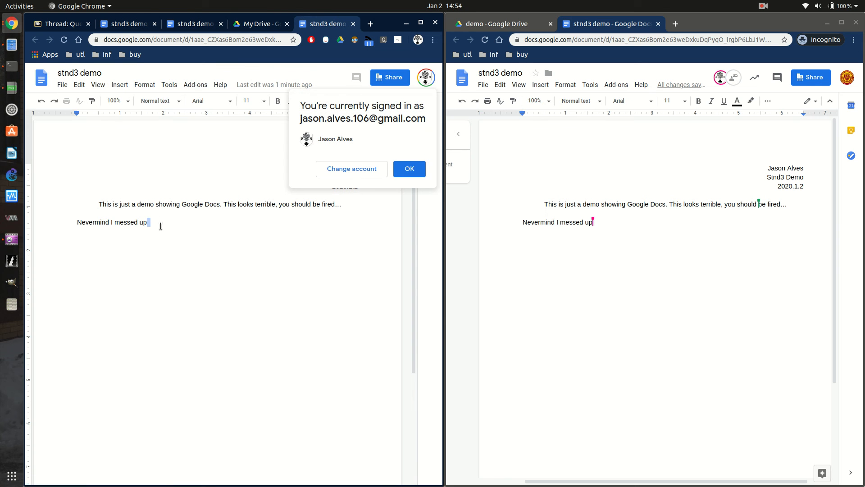
pyautogui.click(413, 166)
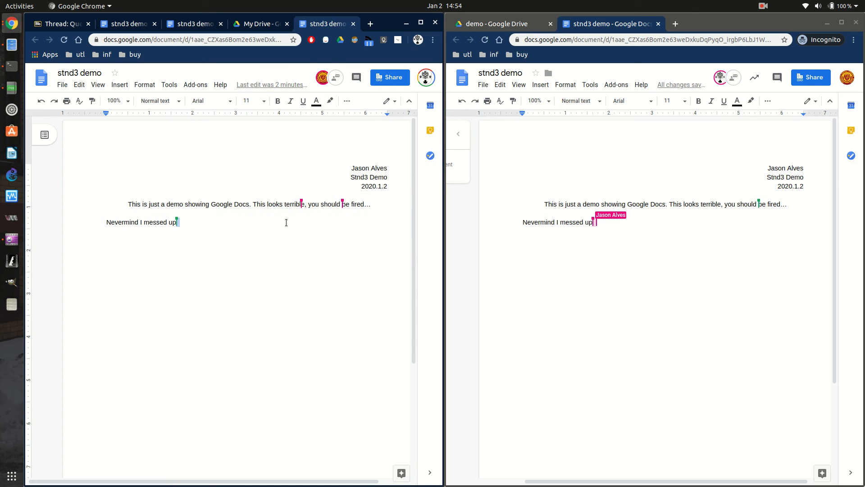
# Replace the selected trailing space with 'dfdfd' and check it in the incognito window's copy.
pyautogui.press('BackSpace')
pyautogui.write('dfdfd')
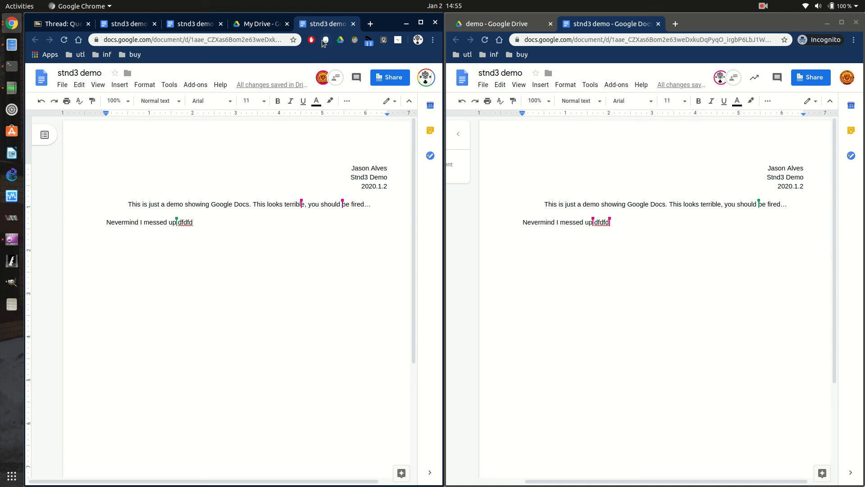
pyautogui.click(610, 229)
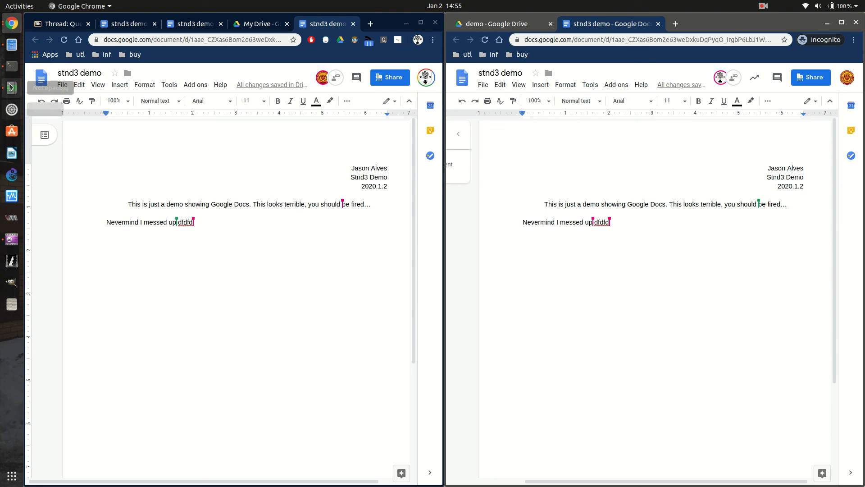
# Select stnd3 demo's shareable link in the Share settings, then return to the Blackboard thread.
pyautogui.click(62, 86)
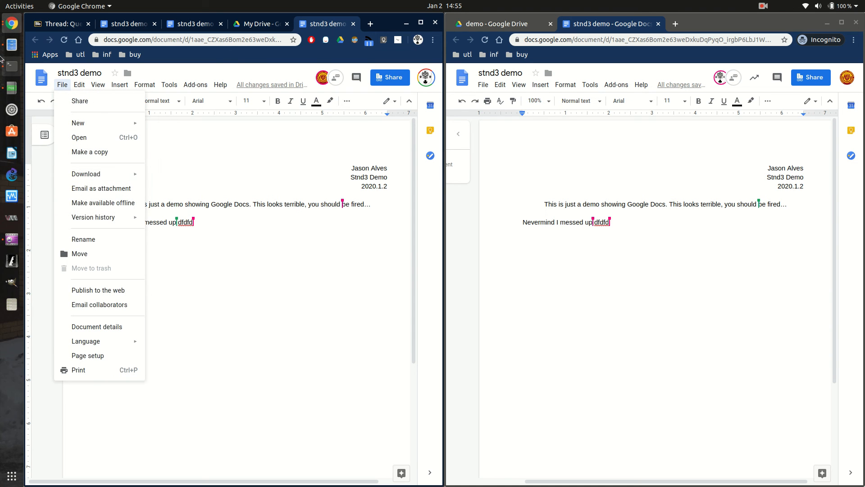
pyautogui.hotkey('alt', '/')
pyautogui.click(371, 77)
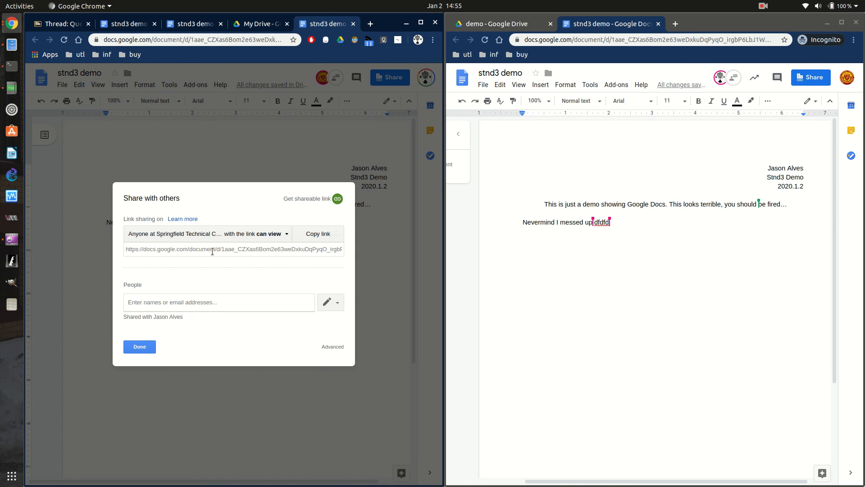
pyautogui.click(212, 251)
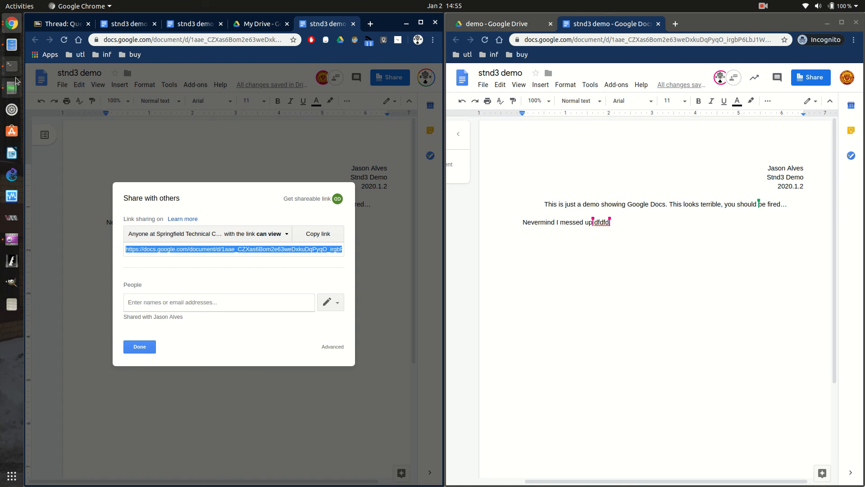
pyautogui.click(74, 24)
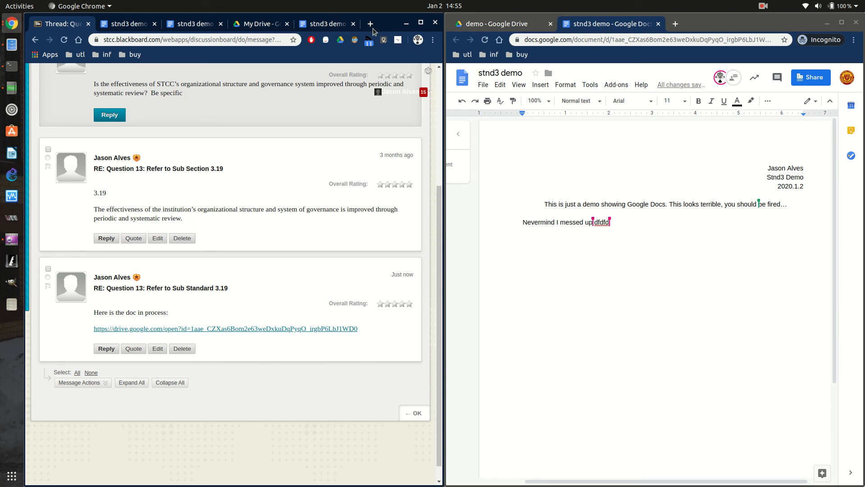
# Minimize the incognito Docs window and show the Notepadqq to-do notes beside the thread.
pyautogui.click(827, 23)
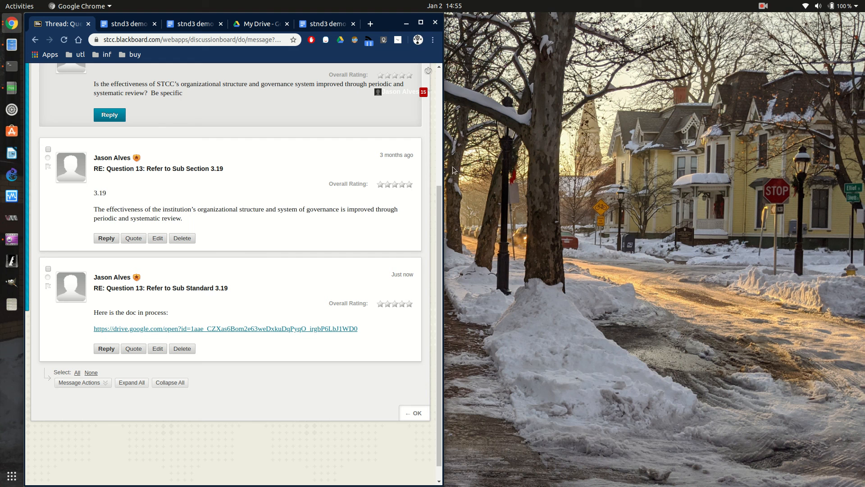
pyautogui.click(11, 88)
pyautogui.click(647, 112)
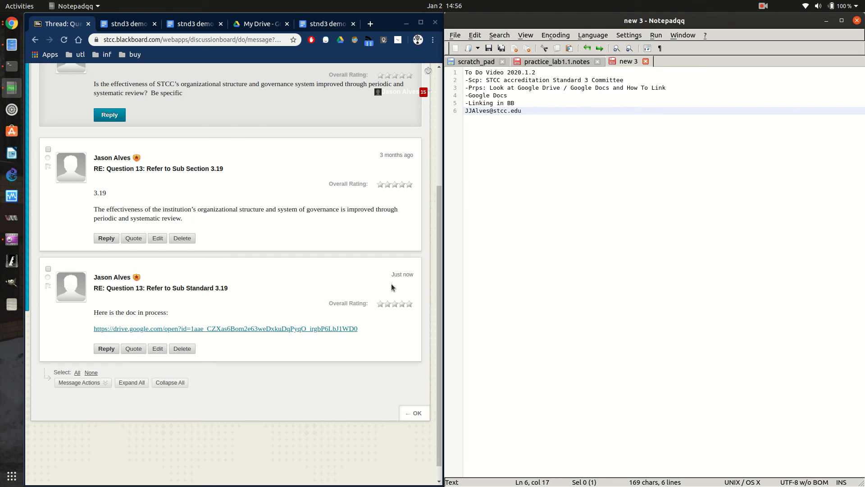
pyautogui.click(762, 4)
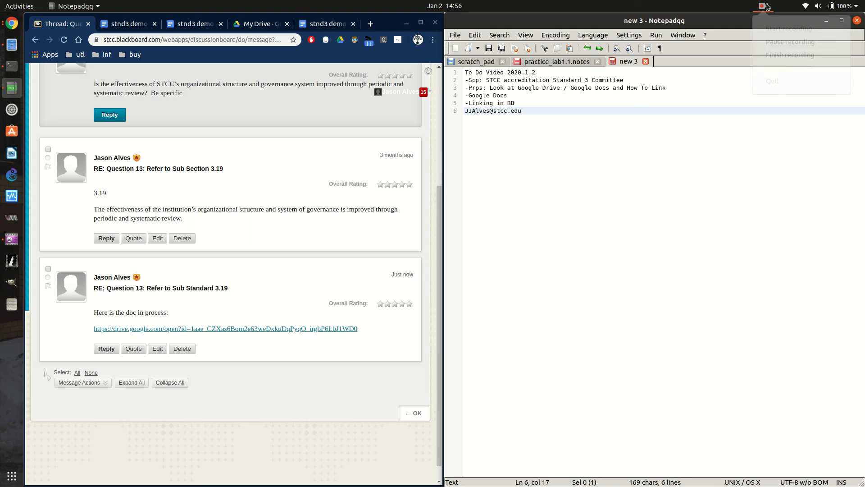